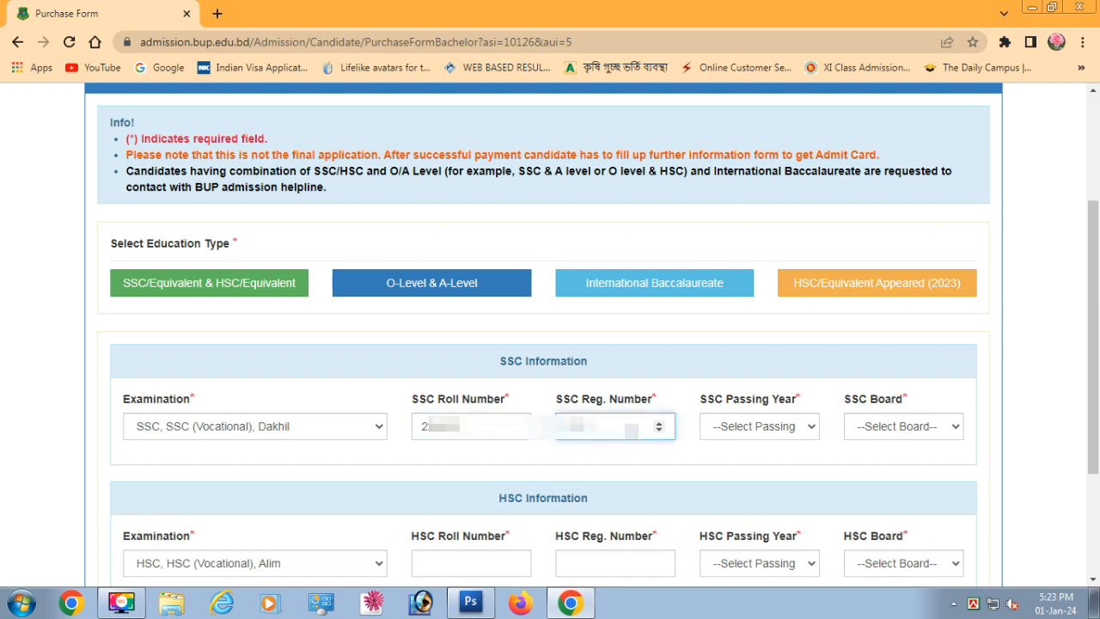
Enter the SSC registration number and set SSC passing year 2020 and board Mymensingh
text(00)
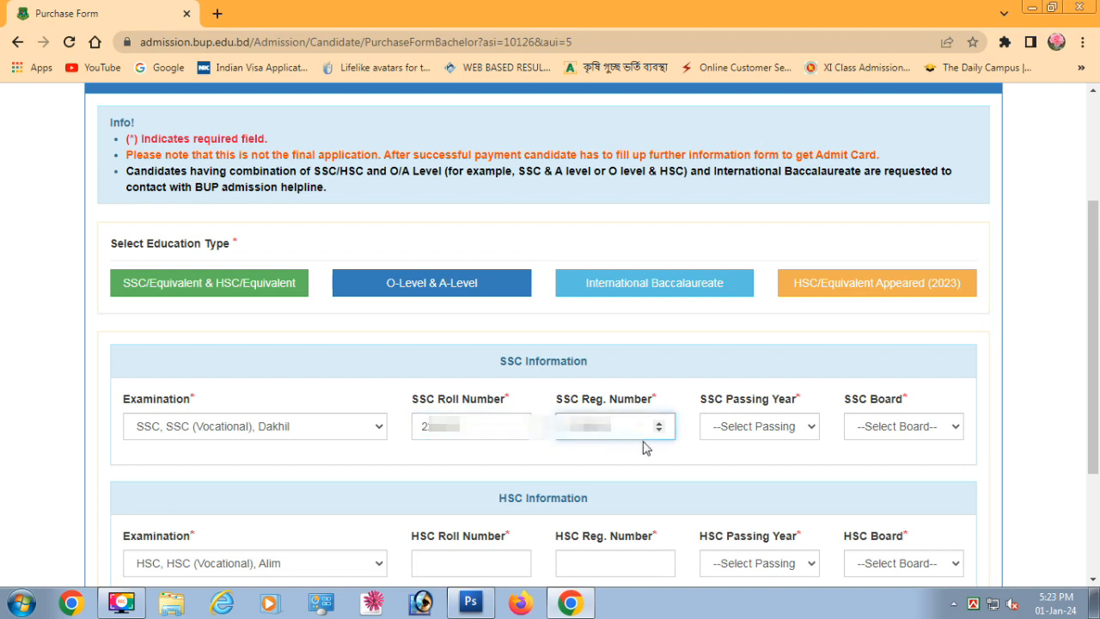
text(00)
click(775, 429)
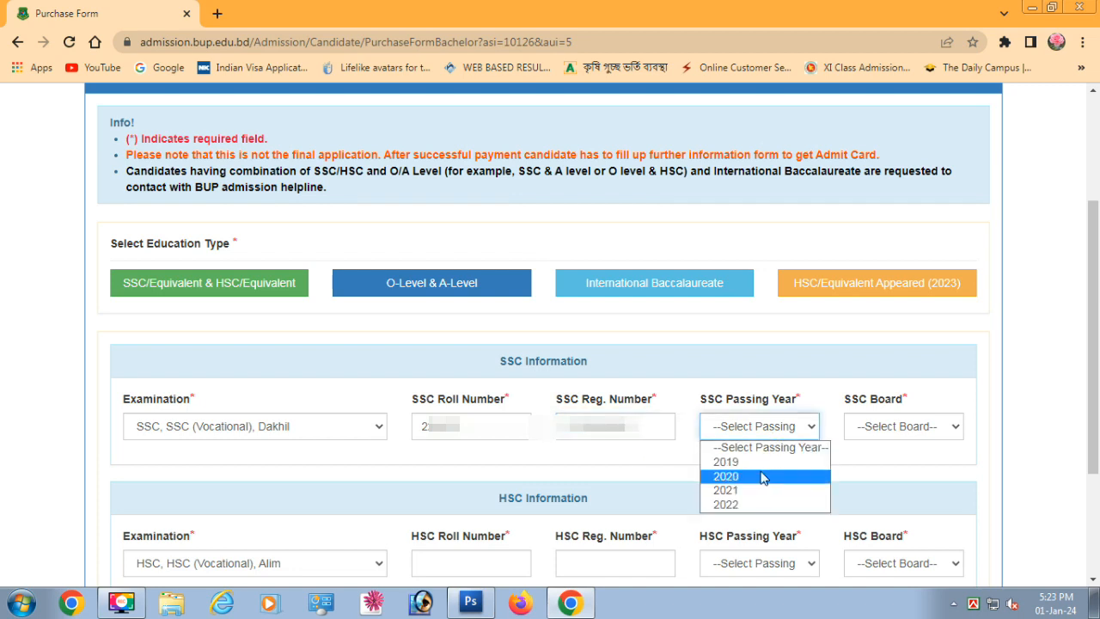
click(761, 477)
click(917, 425)
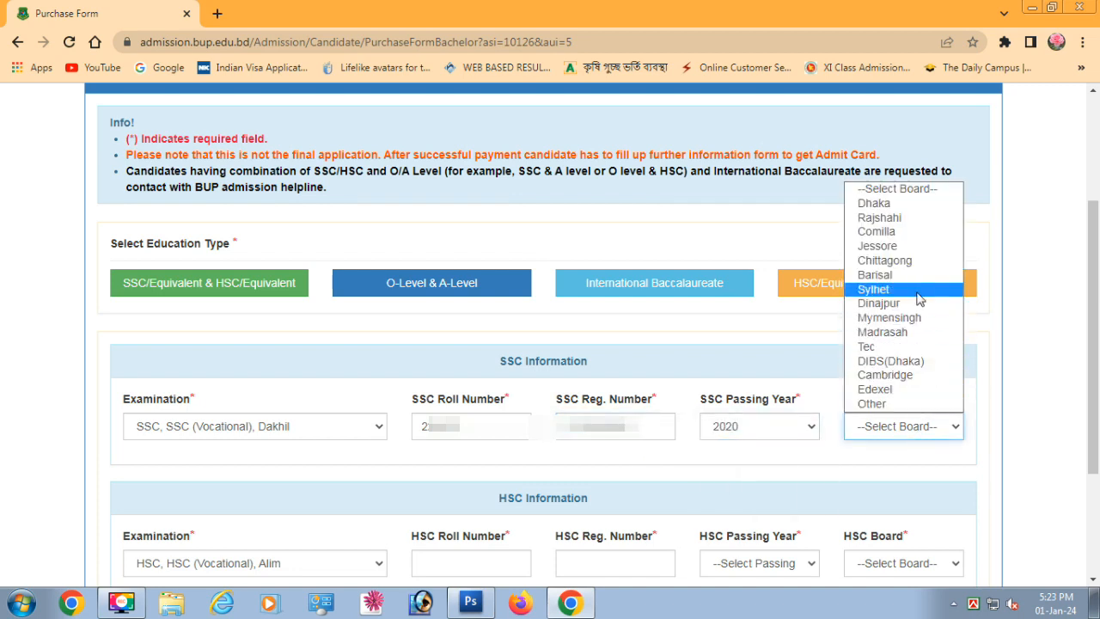
click(875, 321)
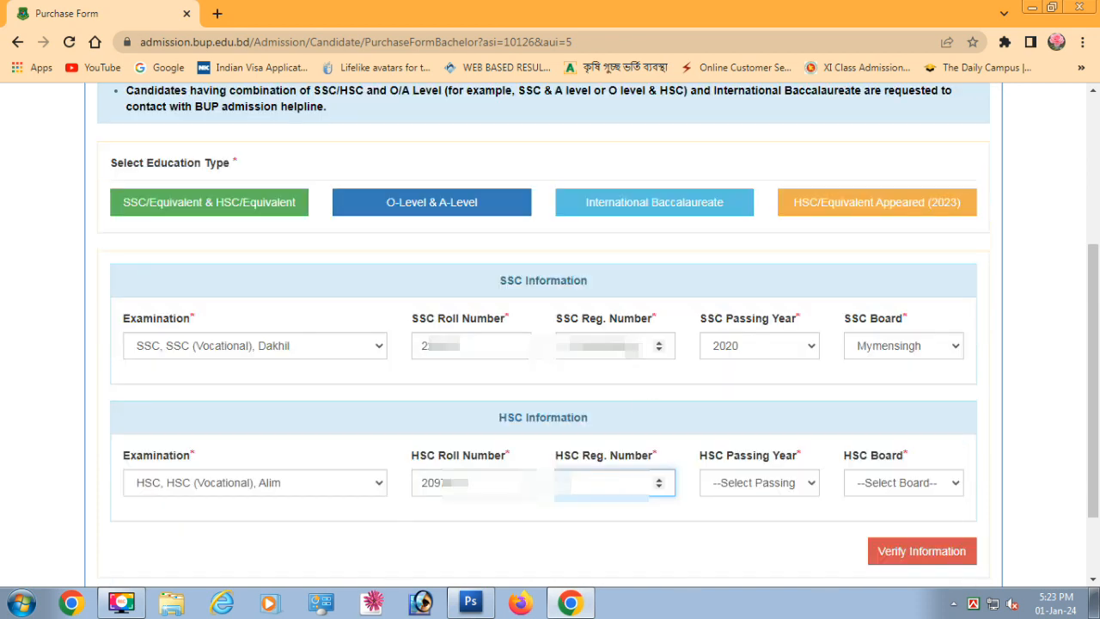
Reuse the registration number for HSC, set year 2022 and board Mymensingh, then verify
double_click(632, 345)
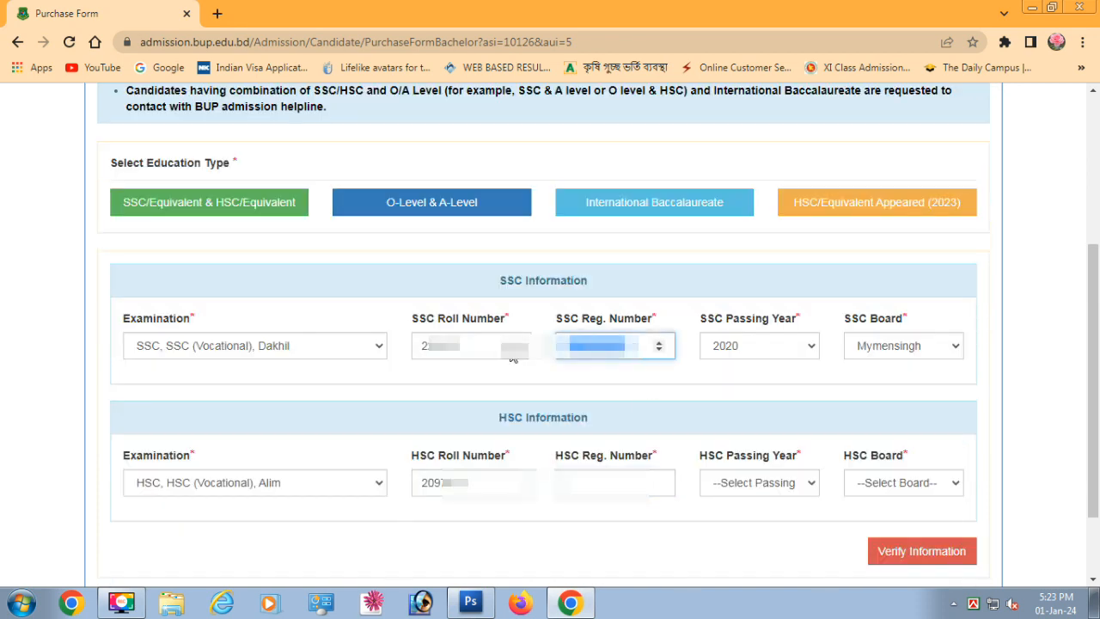
click(597, 482)
key(ctrl+v)
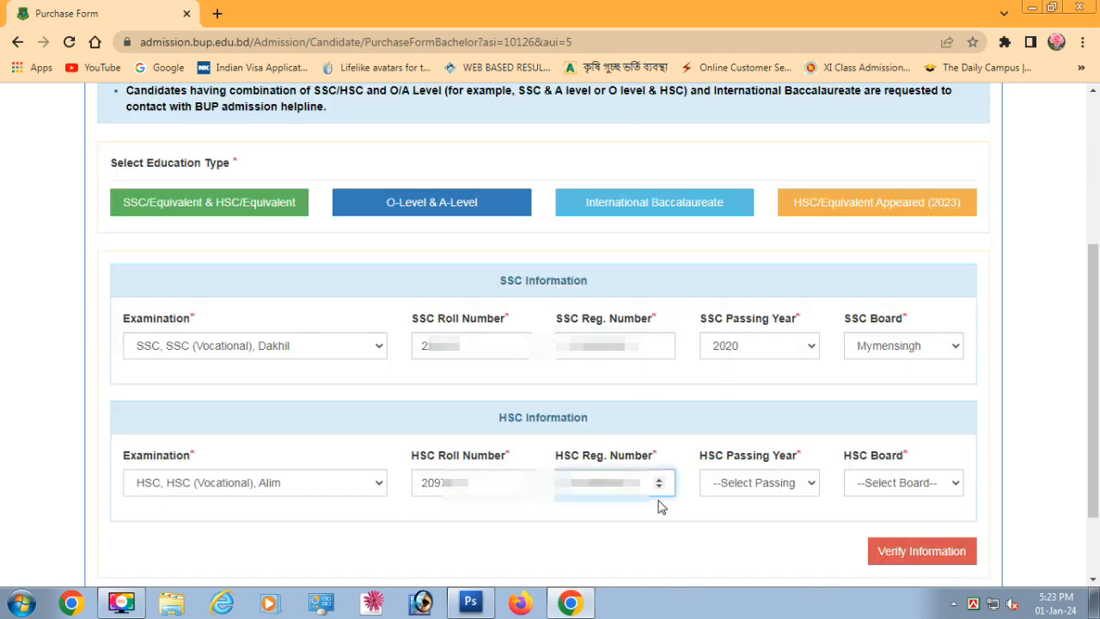
click(760, 483)
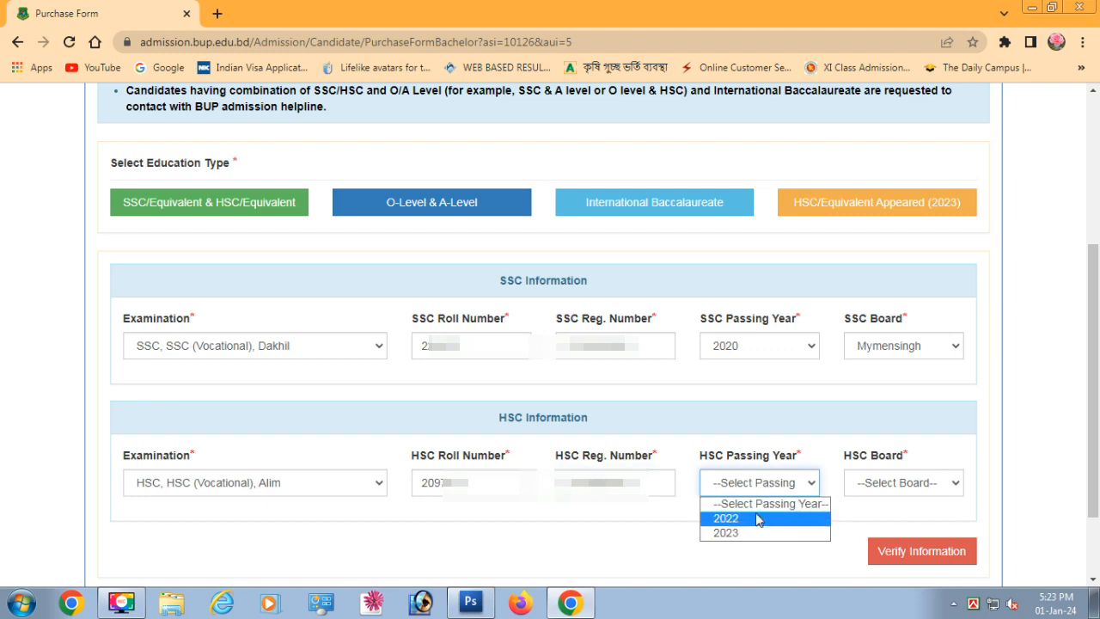
click(756, 519)
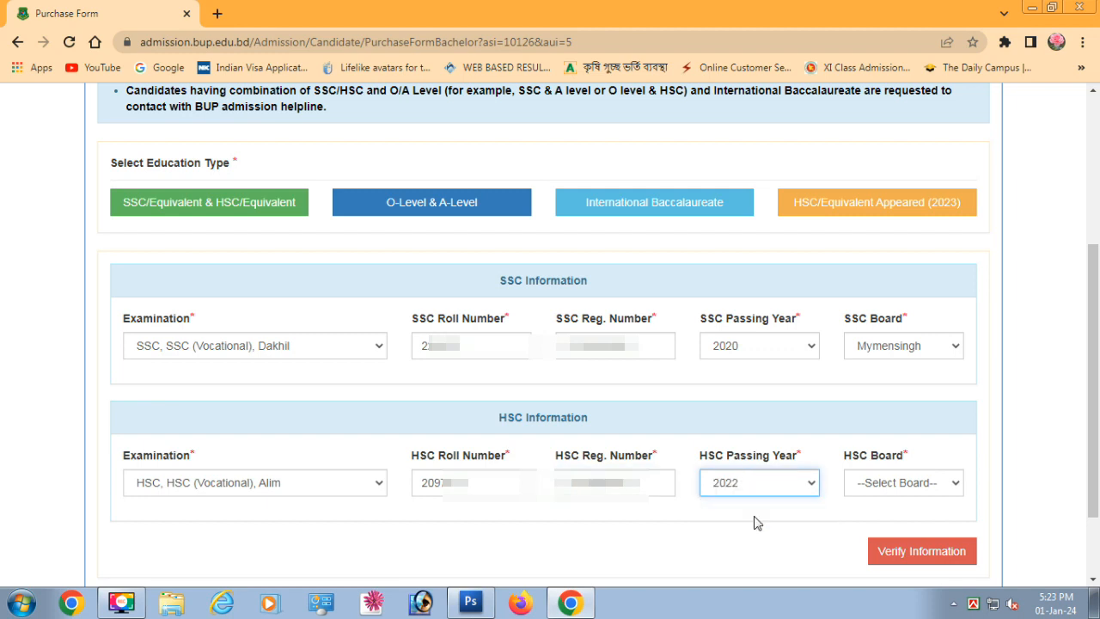
click(859, 495)
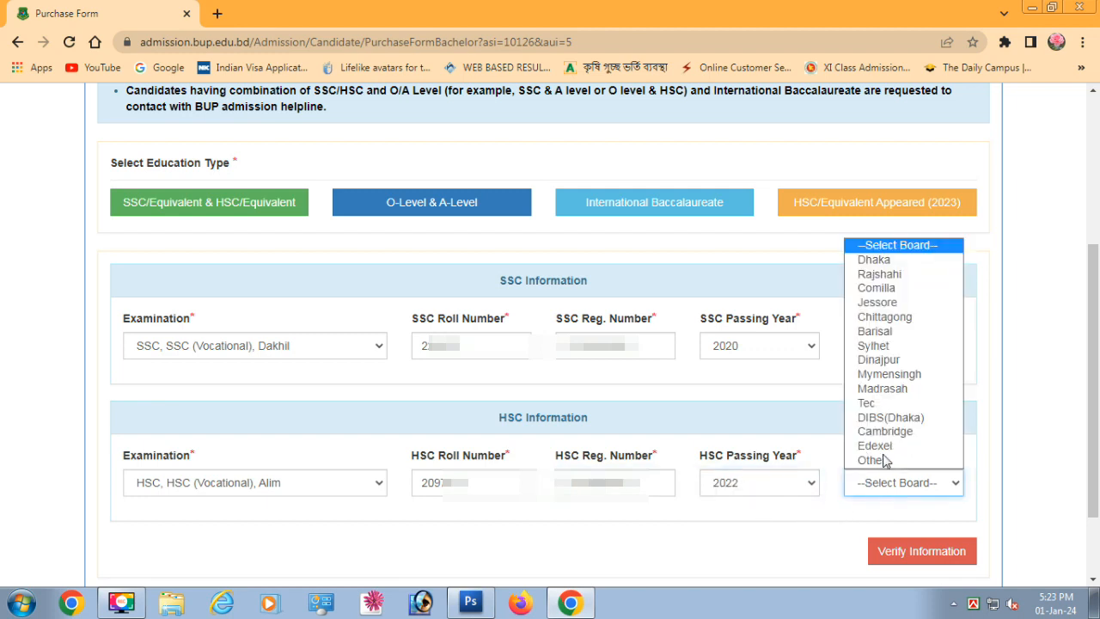
click(904, 382)
click(894, 560)
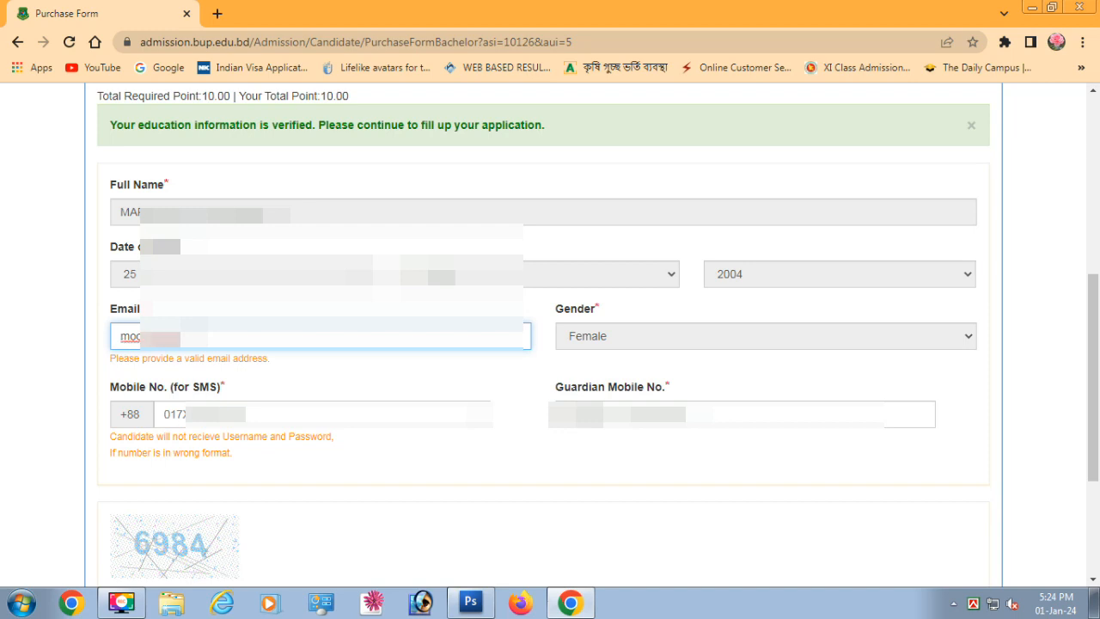
Complete the Gmail email address and the guardian mobile number
text(@gmail.com)
click(638, 336)
click(221, 415)
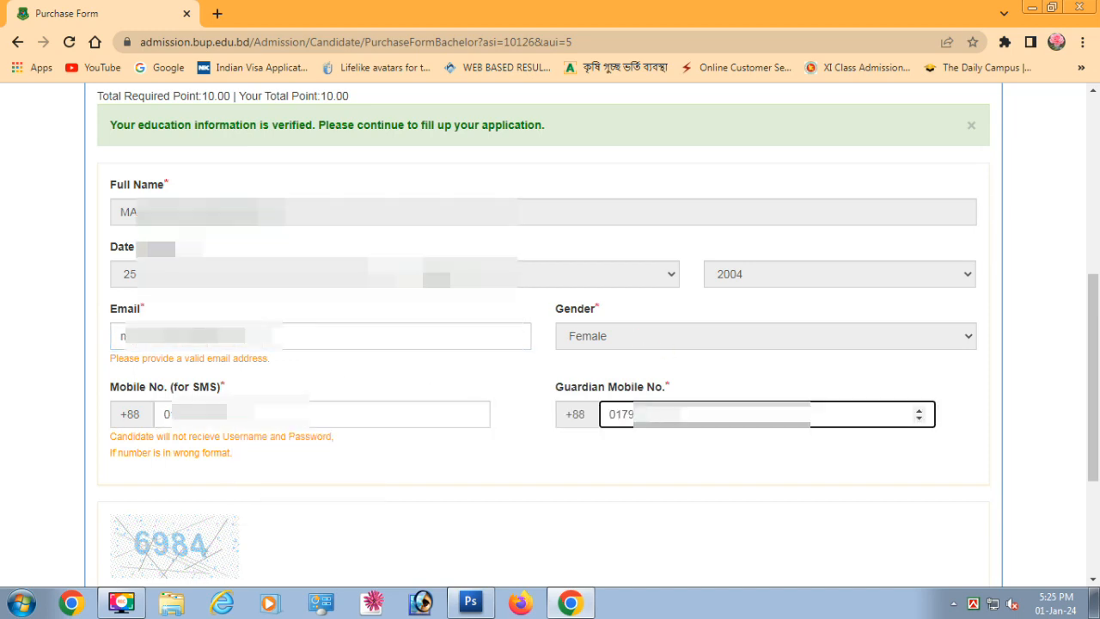
text(**)
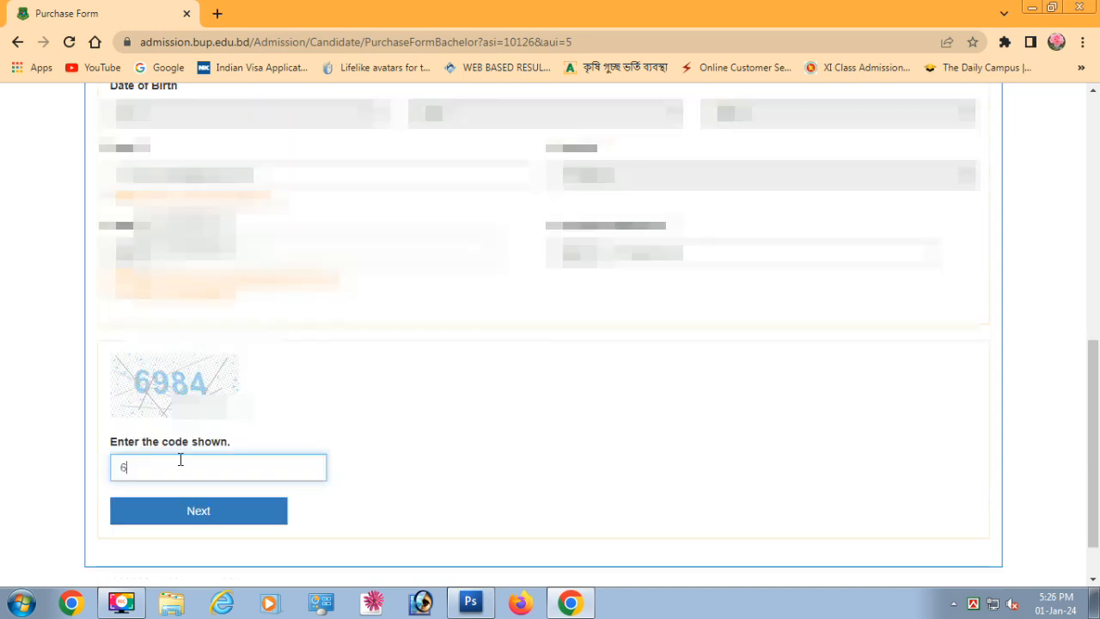
Enter the security code, submit the form and start the SSLCommerz payment
text(84)
click(163, 517)
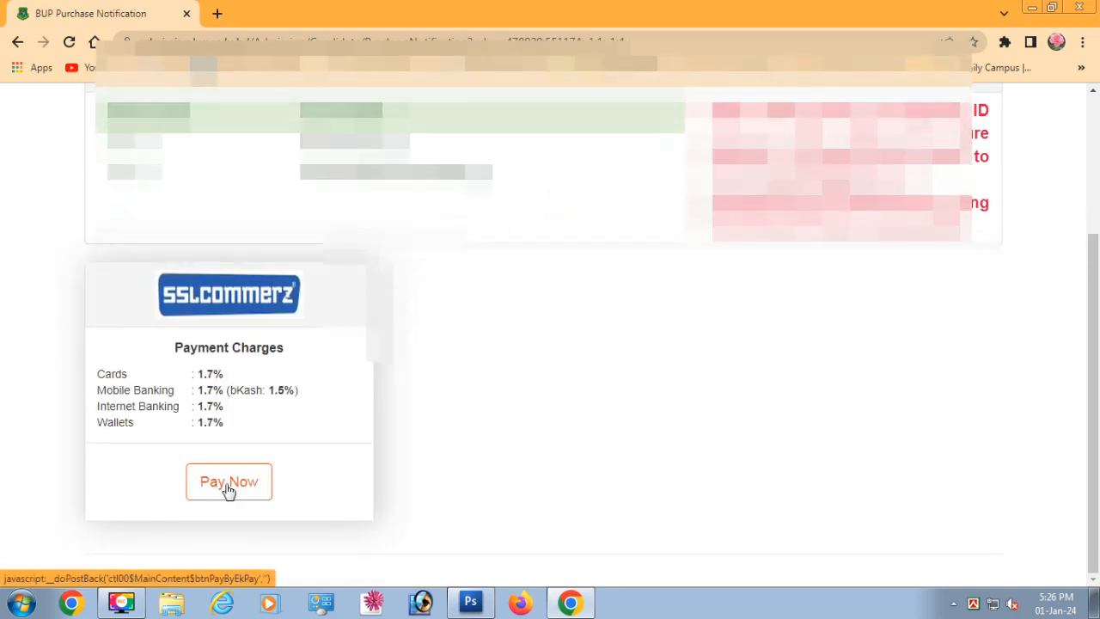
click(227, 487)
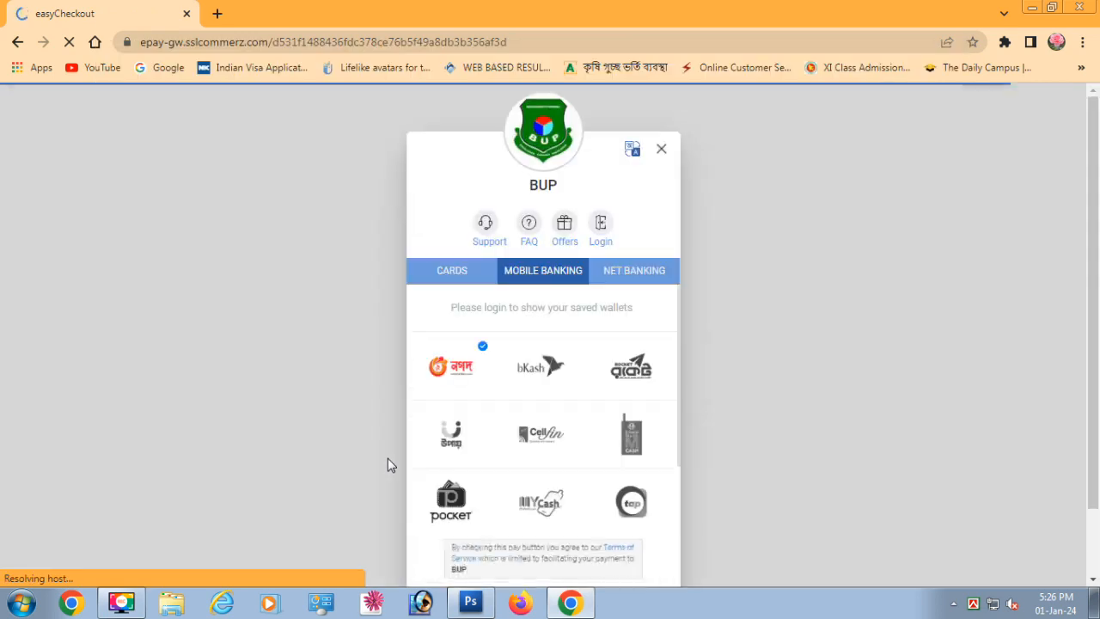
Choose Nagad for the BDT 1,068.16 payment and begin entering the Nagad account number
click(450, 375)
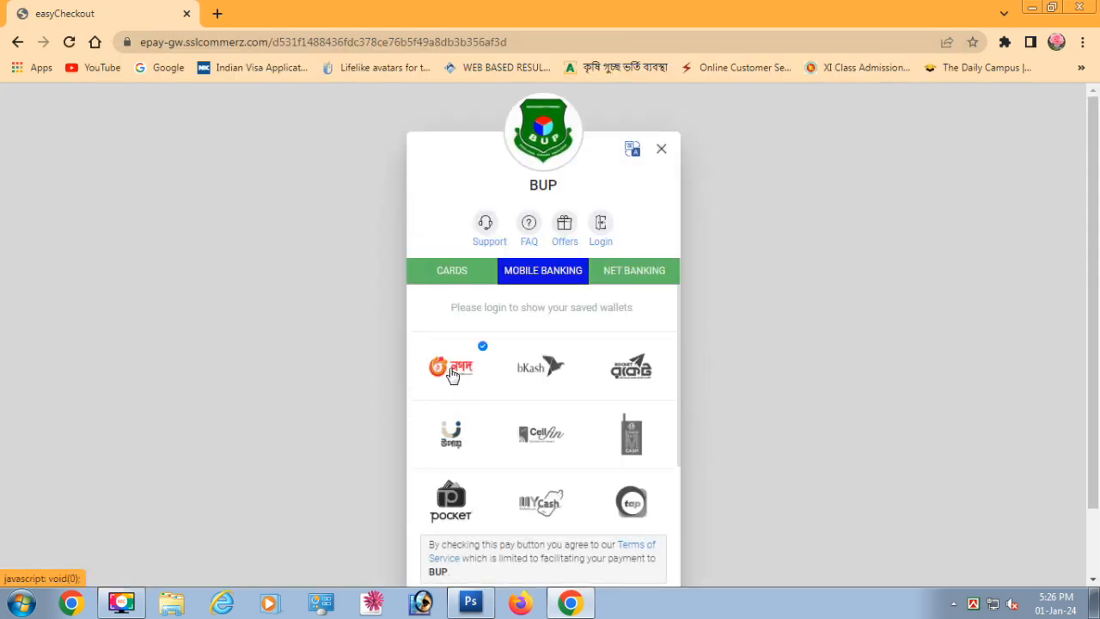
scroll(474, 432, down, 3)
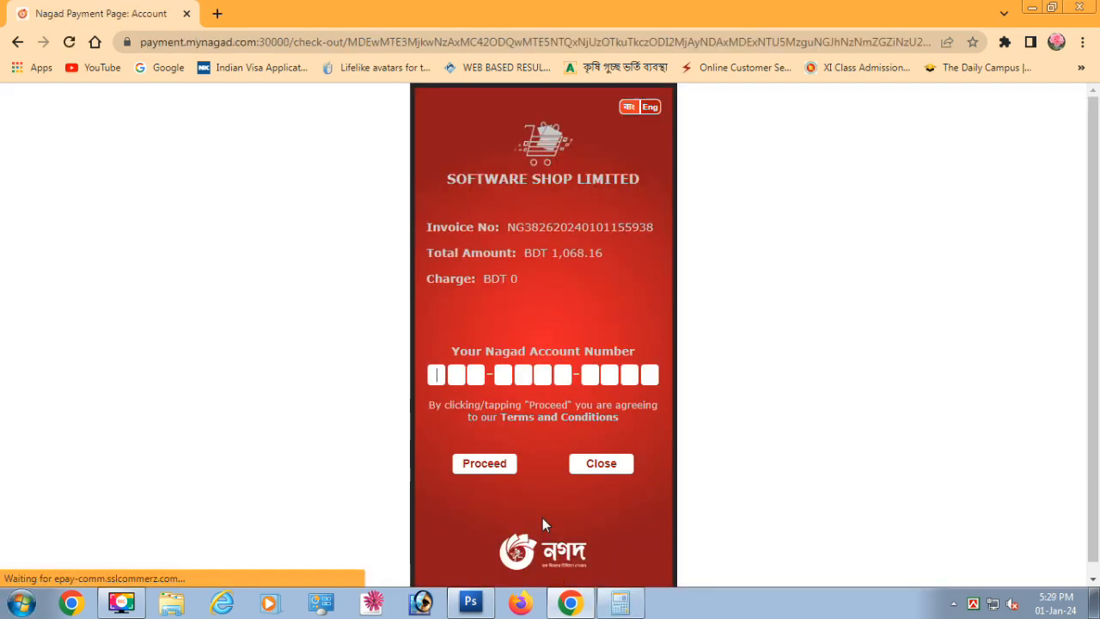
text(01739)
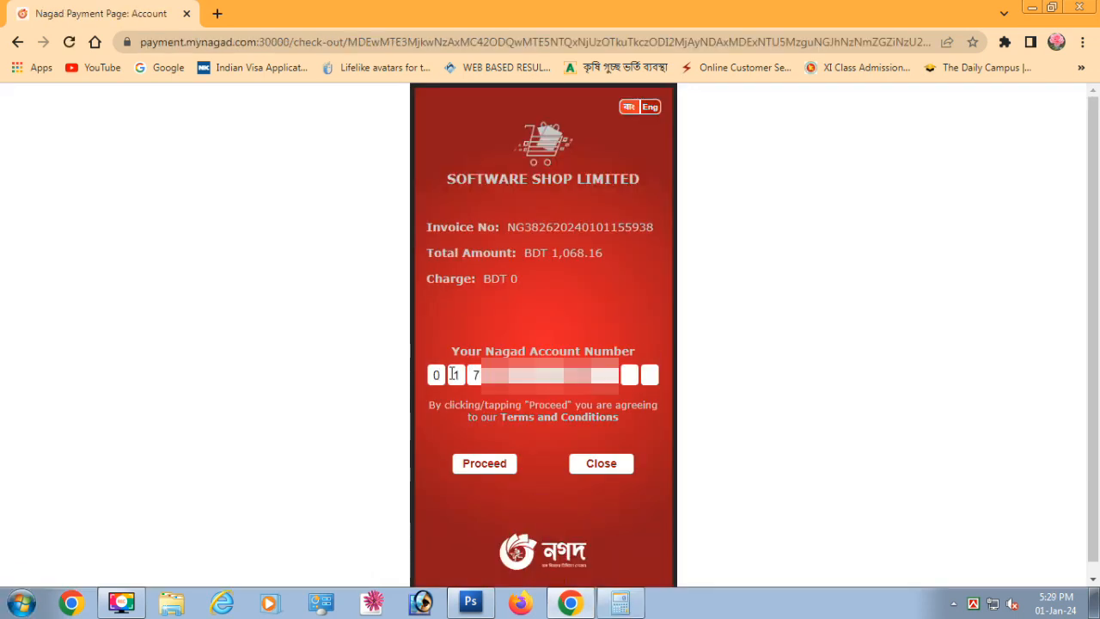
Submit the Nagad account number, one-time code and PIN to complete the BDT 1,068.16 payment
click(491, 466)
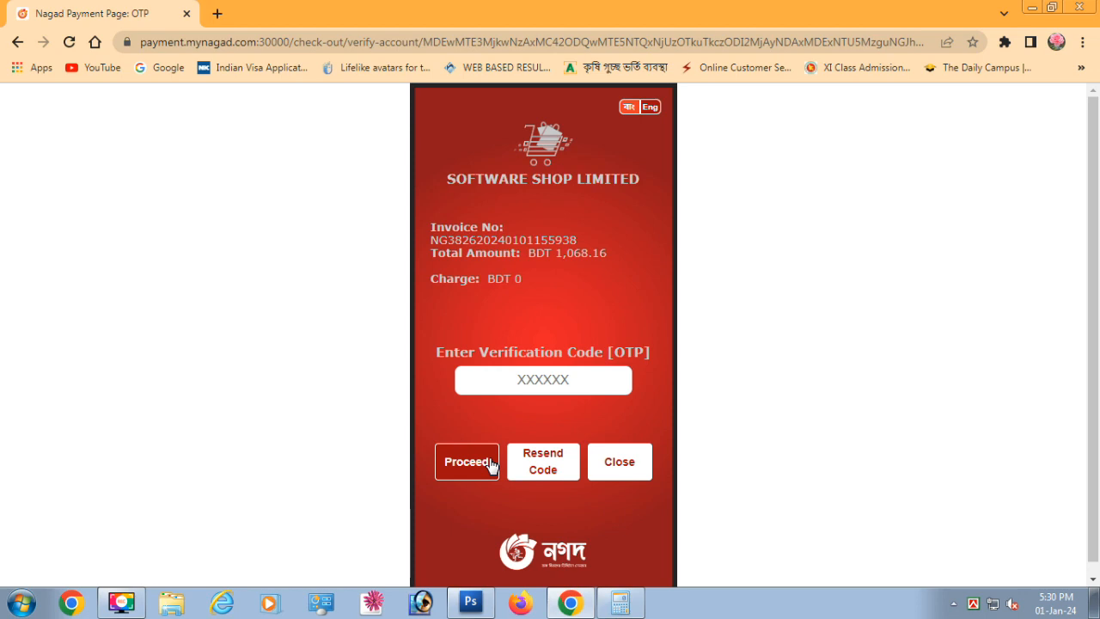
click(492, 465)
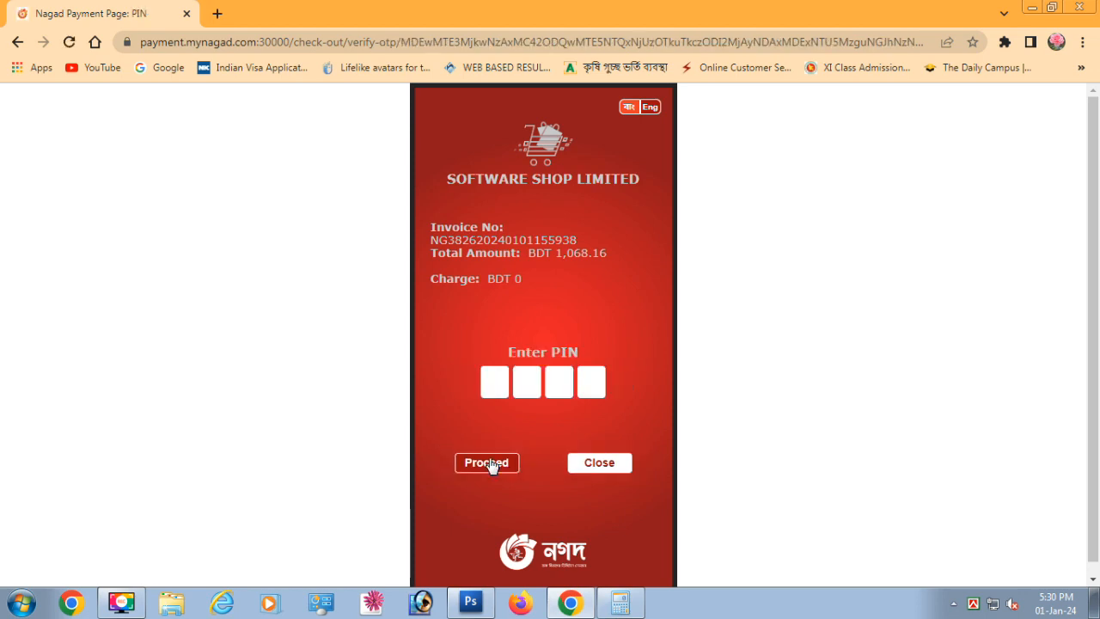
text(****)
click(492, 465)
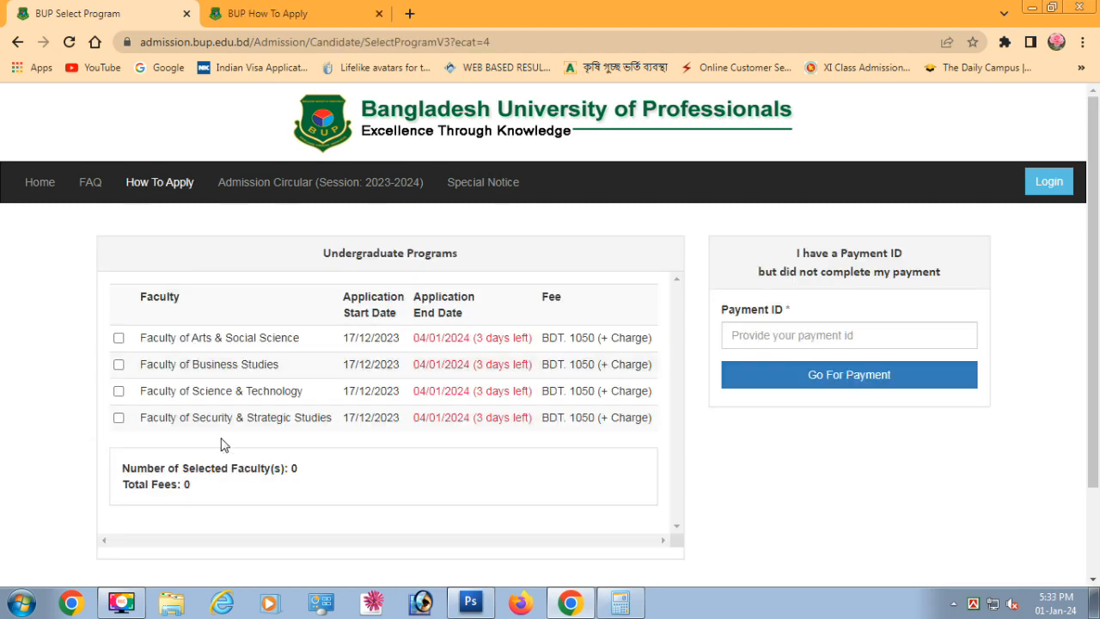
Log in to the portal with the candidate username, password and captcha
click(1050, 189)
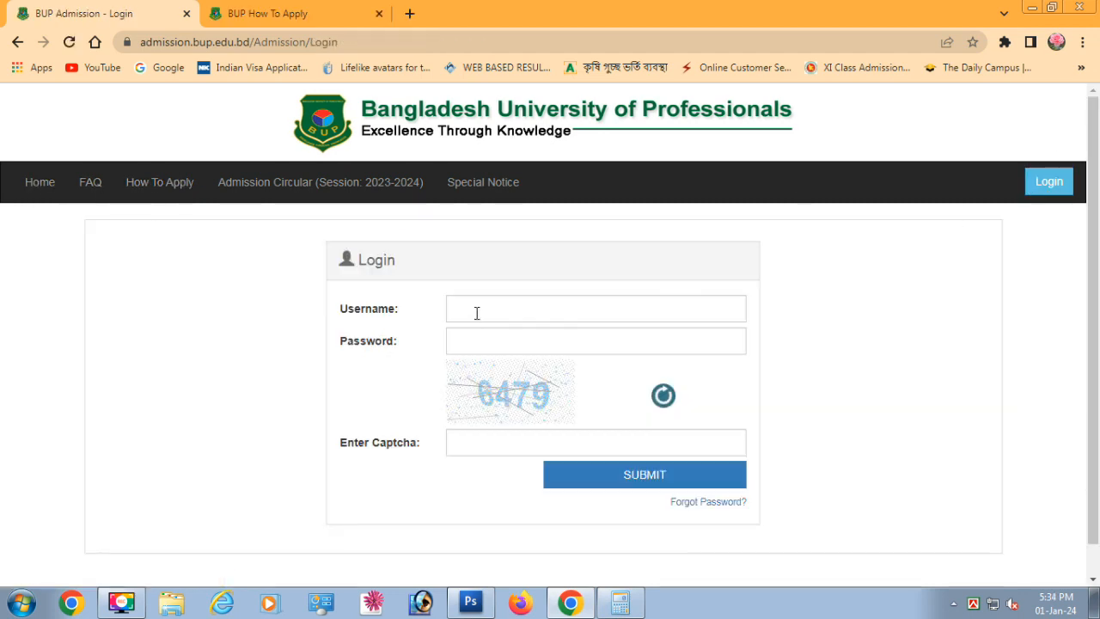
click(476, 312)
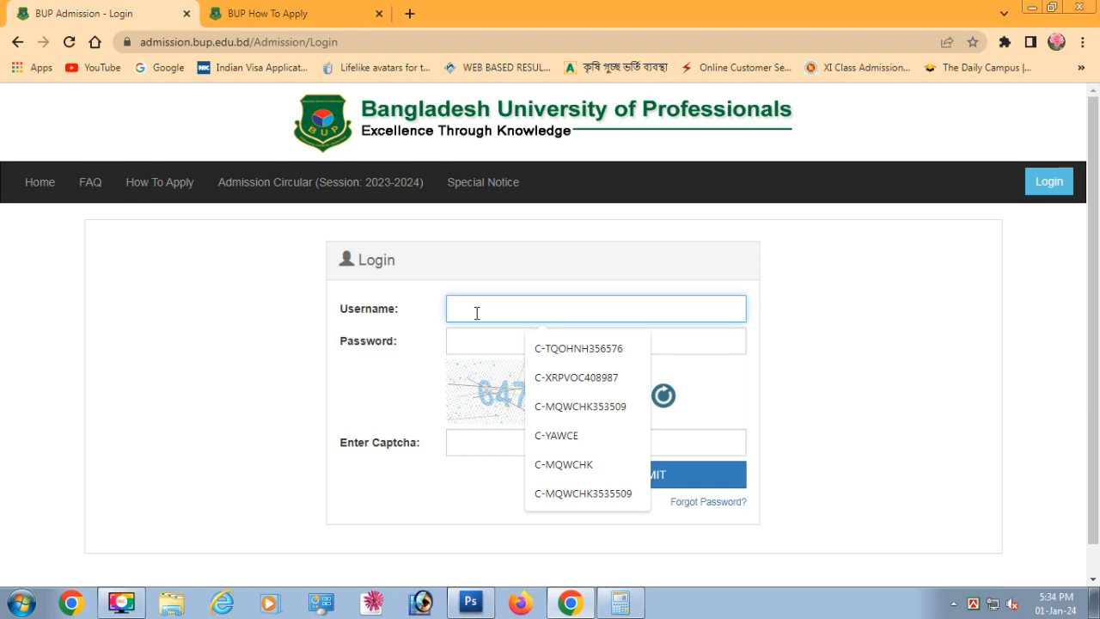
text(C-)
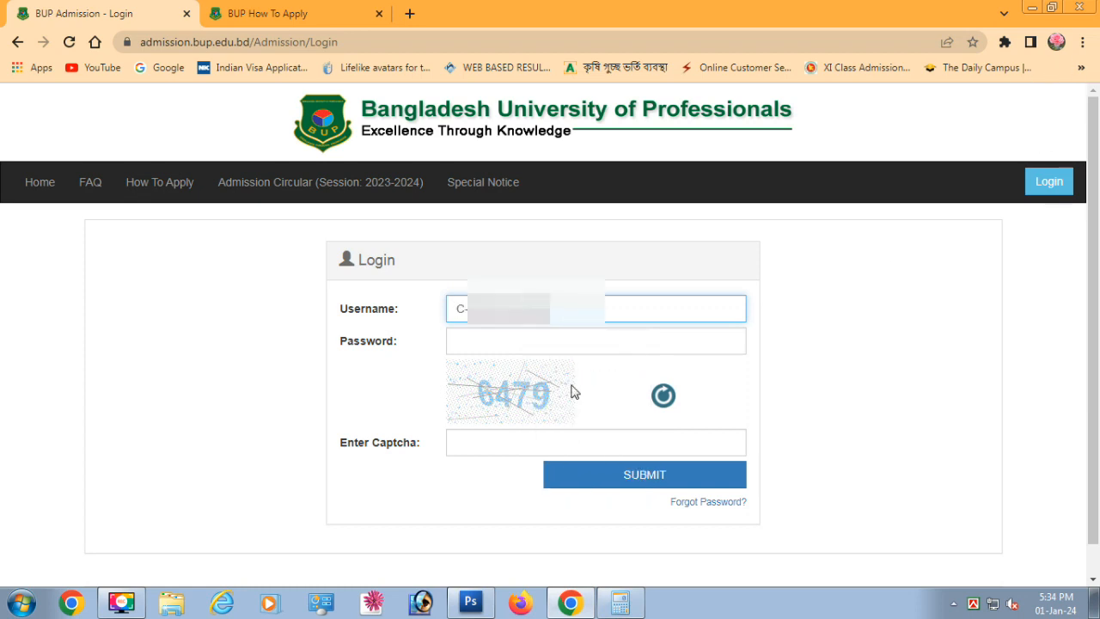
click(527, 342)
text(****)
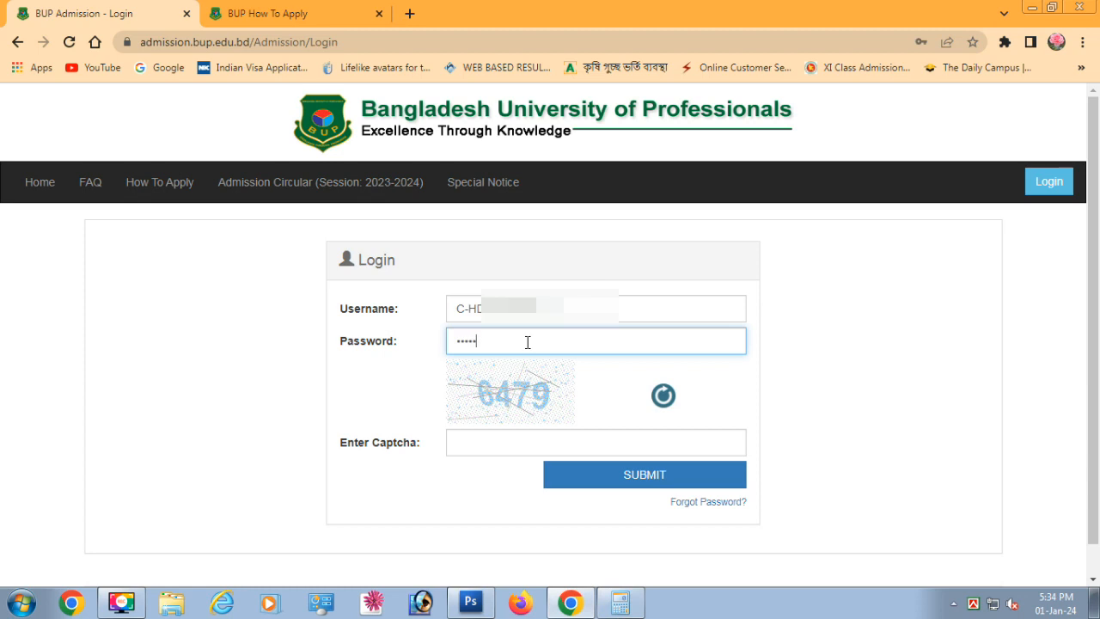
text(***)
click(506, 439)
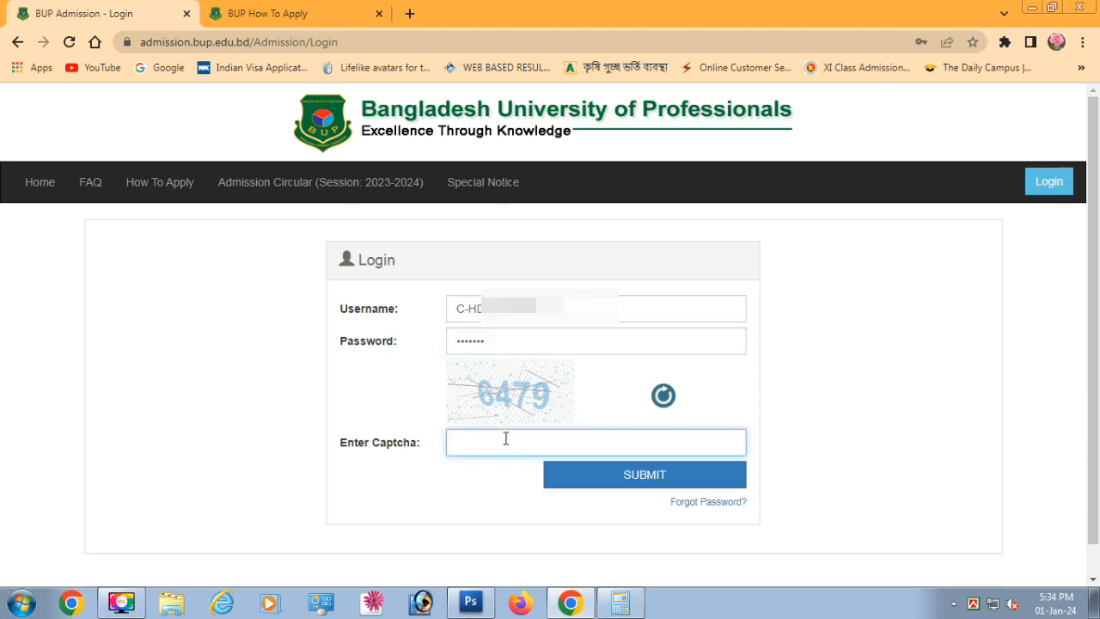
click(650, 476)
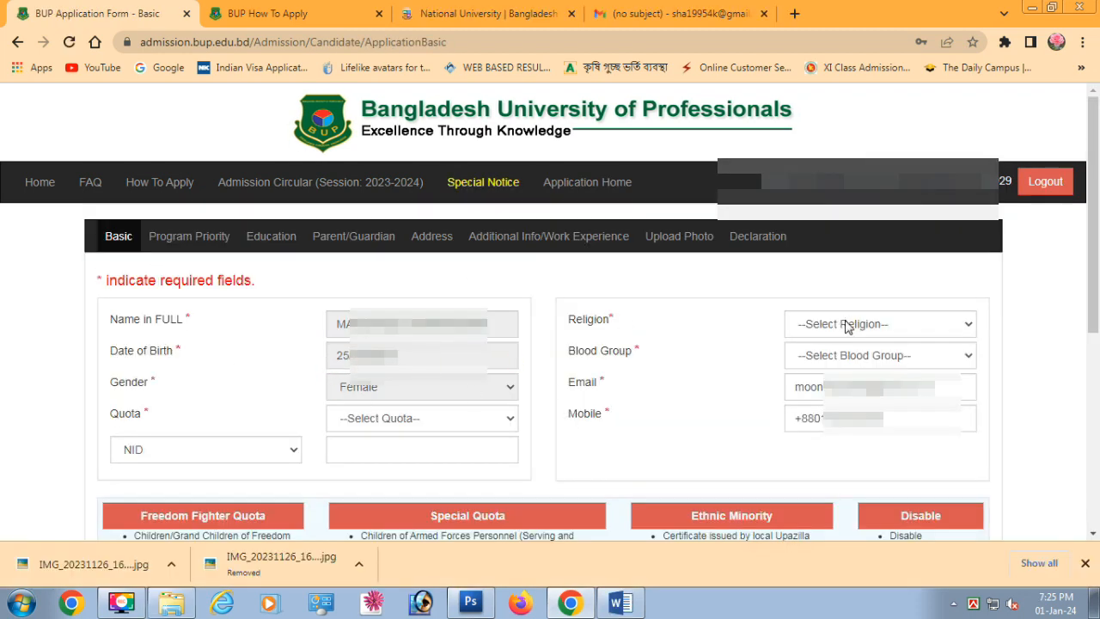
Set religion to Islam, blood group to A+ and quota to Non-Quota
click(847, 325)
click(850, 353)
click(860, 355)
click(838, 386)
click(383, 422)
click(375, 455)
scroll(257, 430, down, 1)
Switch the ID type to Birth Reg. No., enter the number, and save the Basic section
click(207, 368)
click(211, 401)
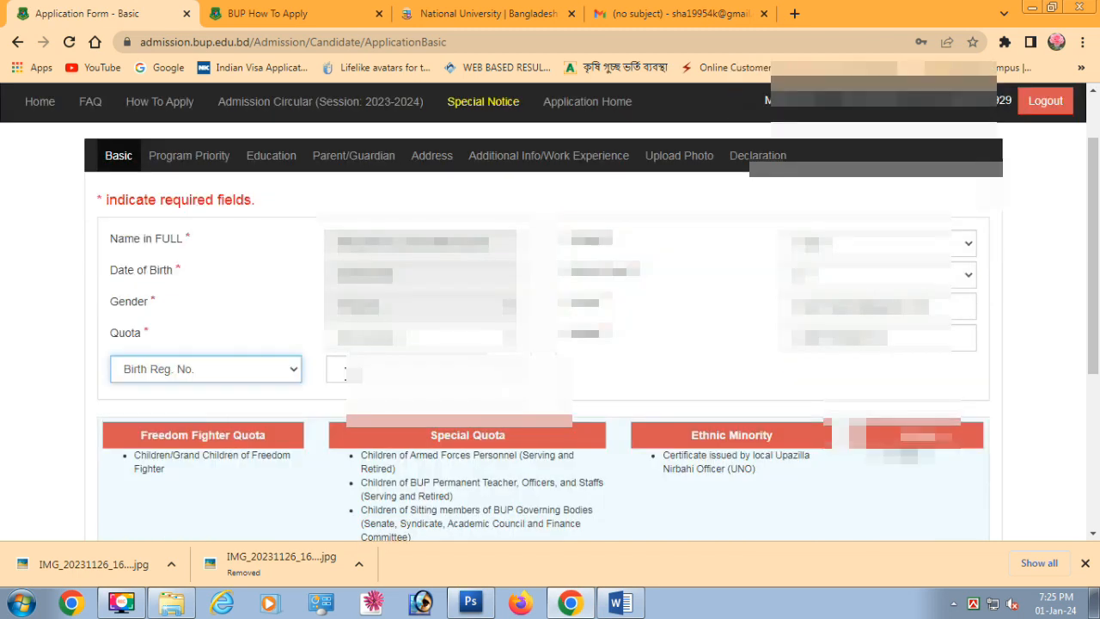
click(397, 371)
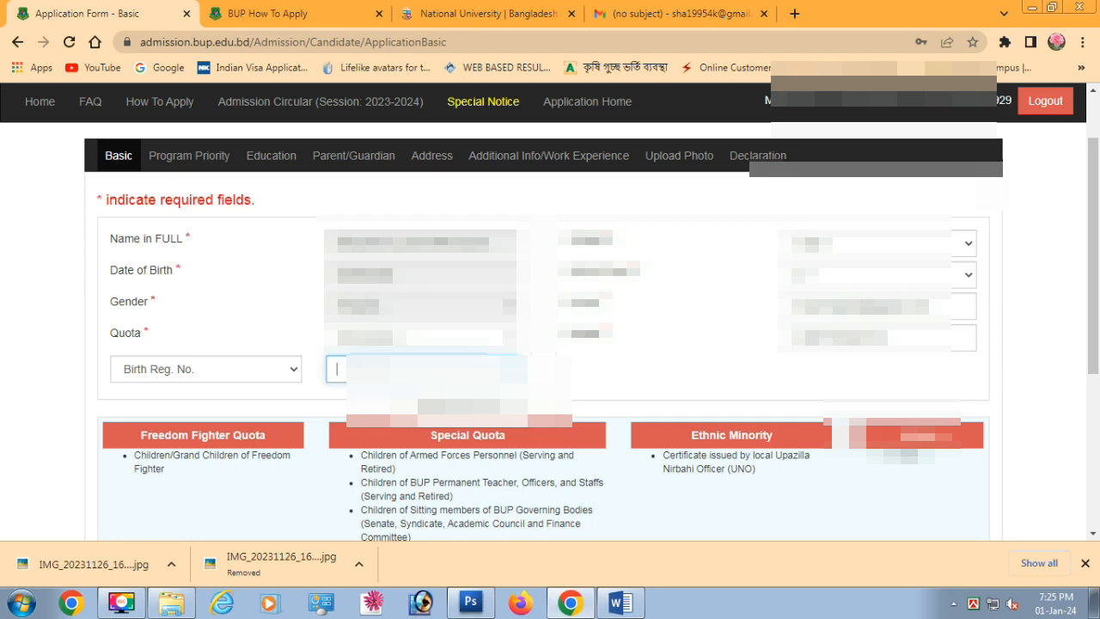
text(20)
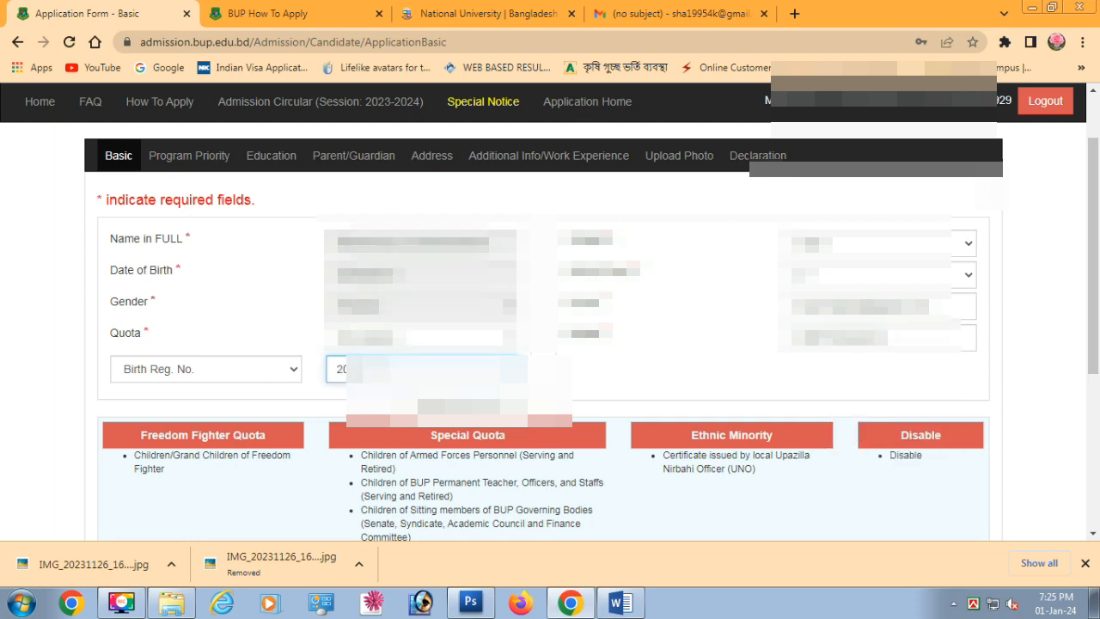
text(1)
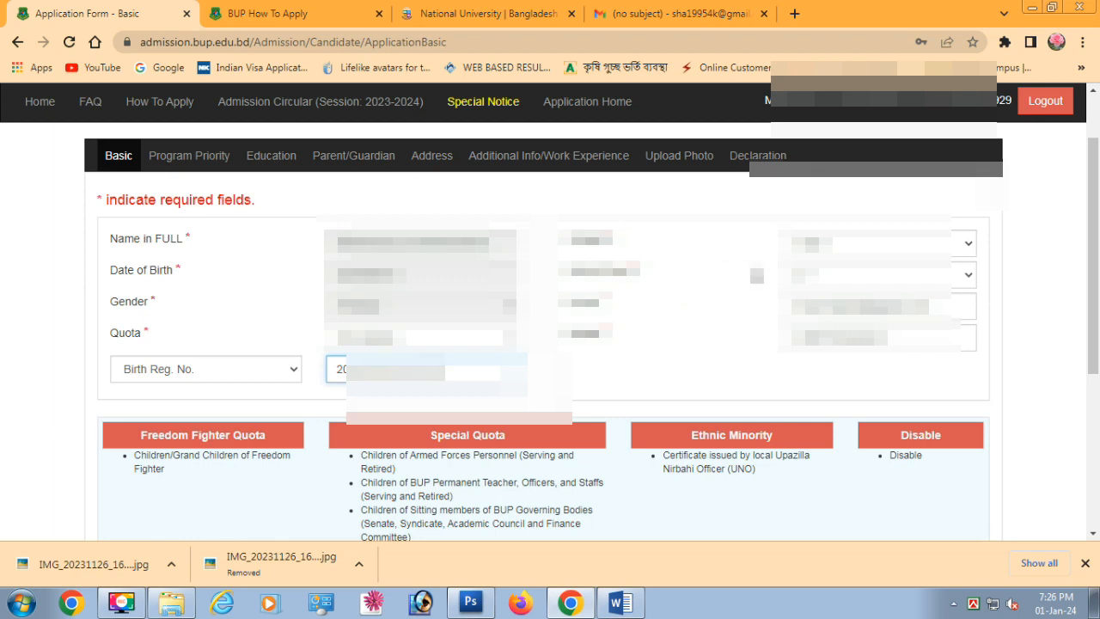
scroll(688, 291, down, 3)
click(141, 497)
Under Science & Technology, add Environmental Science as choice 1 and Computer Science and Engineering as choice 2
click(386, 328)
click(329, 359)
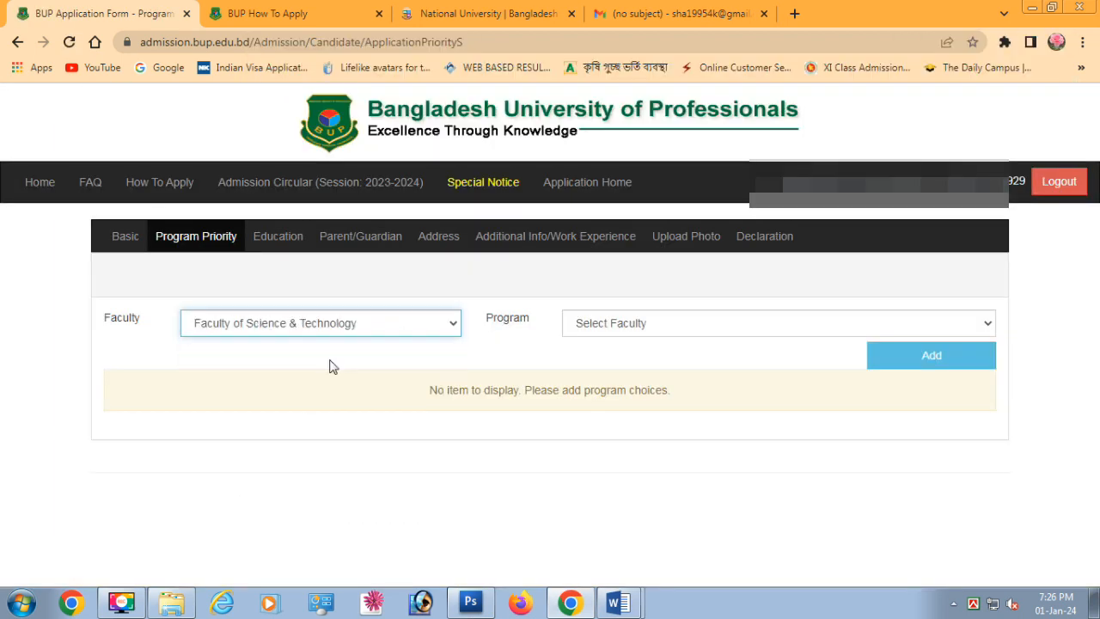
click(710, 325)
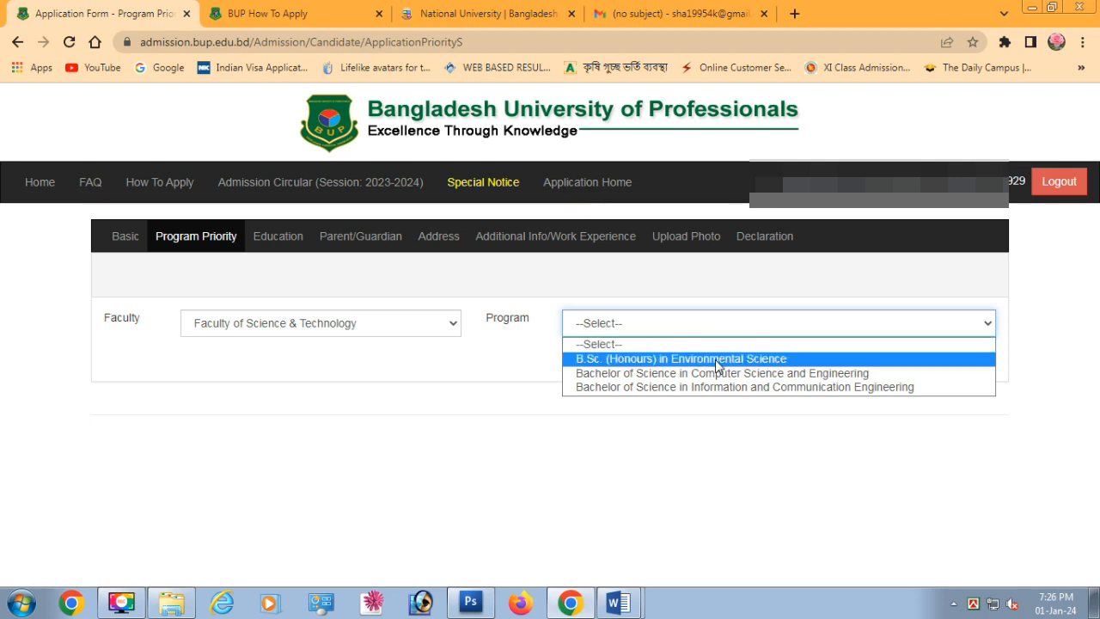
click(715, 359)
click(931, 354)
click(386, 388)
click(340, 417)
click(745, 378)
click(715, 431)
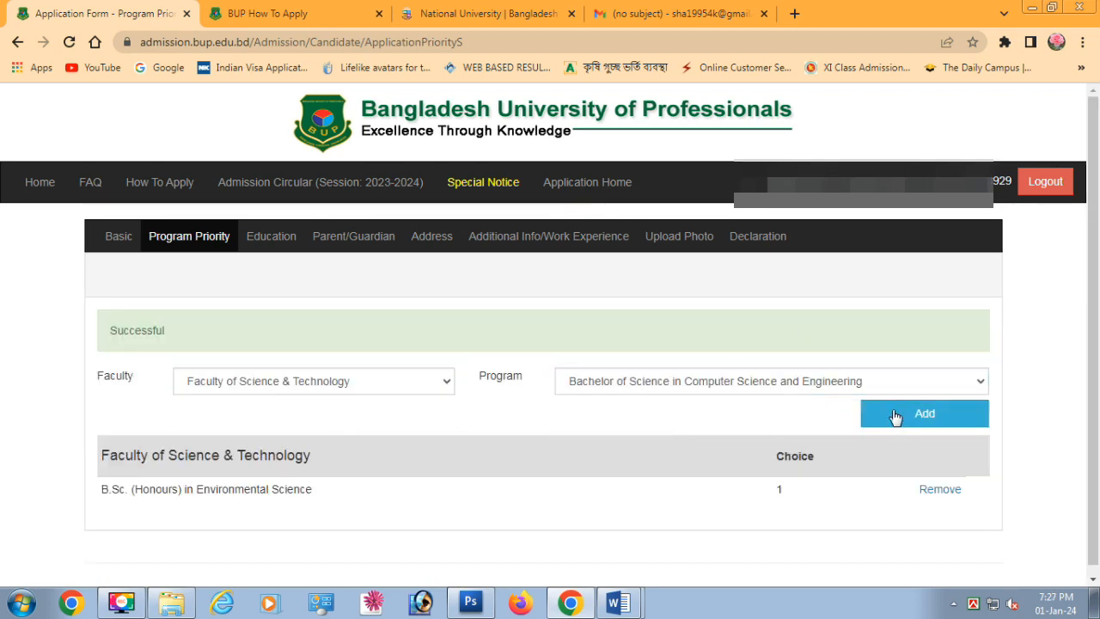
click(924, 413)
Add Information and Communication Engineering as choice 3, then save the Education page
click(389, 384)
click(348, 418)
click(739, 380)
click(666, 445)
click(903, 407)
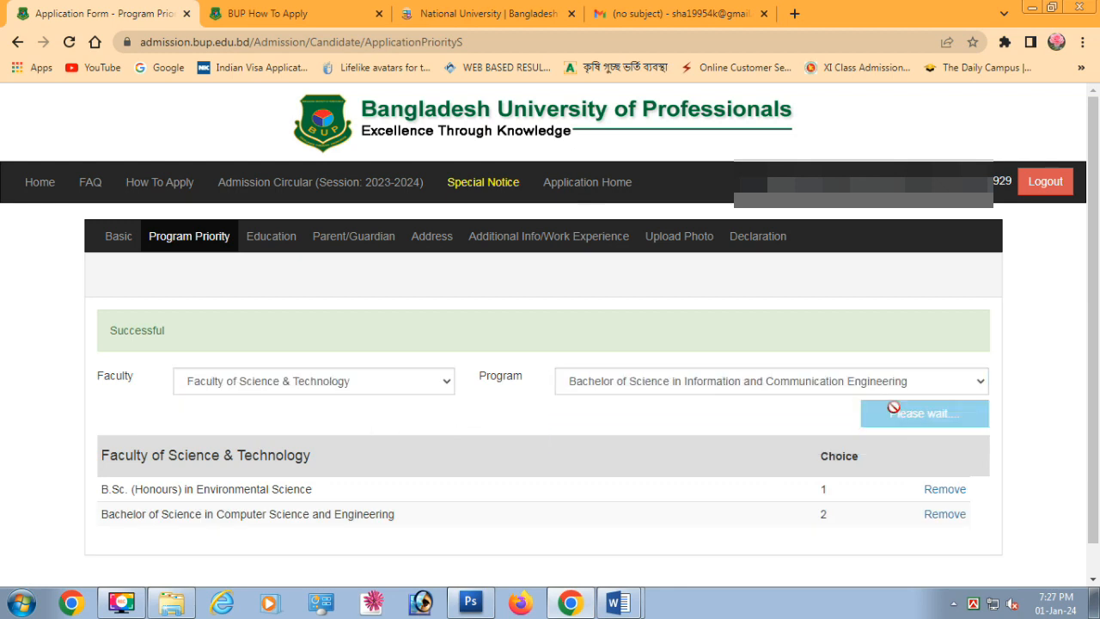
click(152, 496)
scroll(392, 375, down, 5)
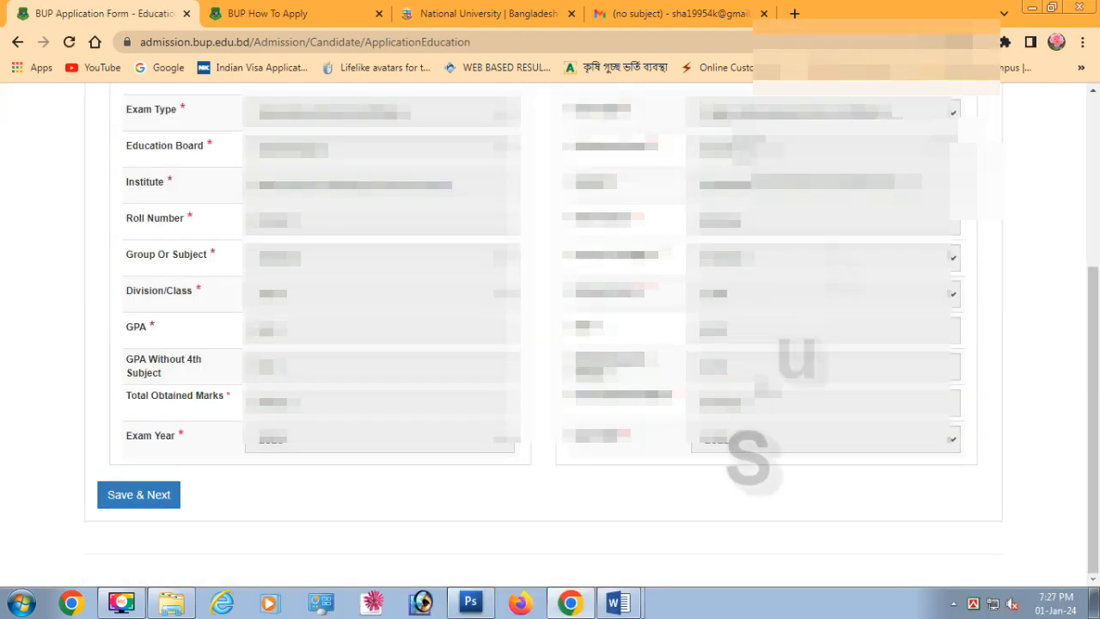
click(138, 494)
Mark the father not late, with organization BANGLADESH POLICE and designation CONSTABLE
click(309, 436)
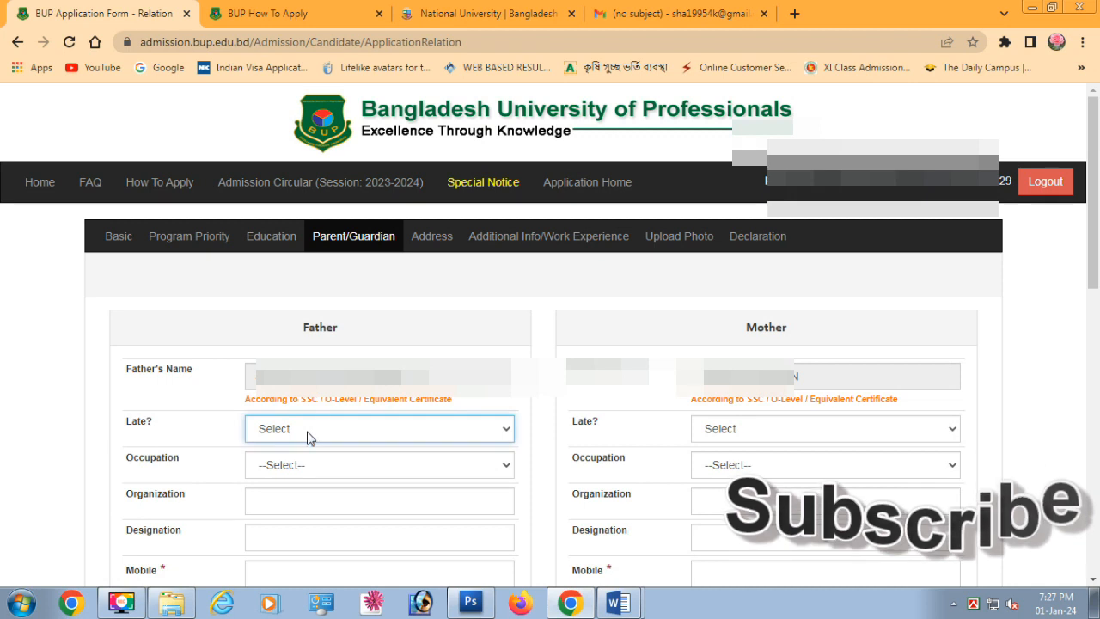
click(250, 433)
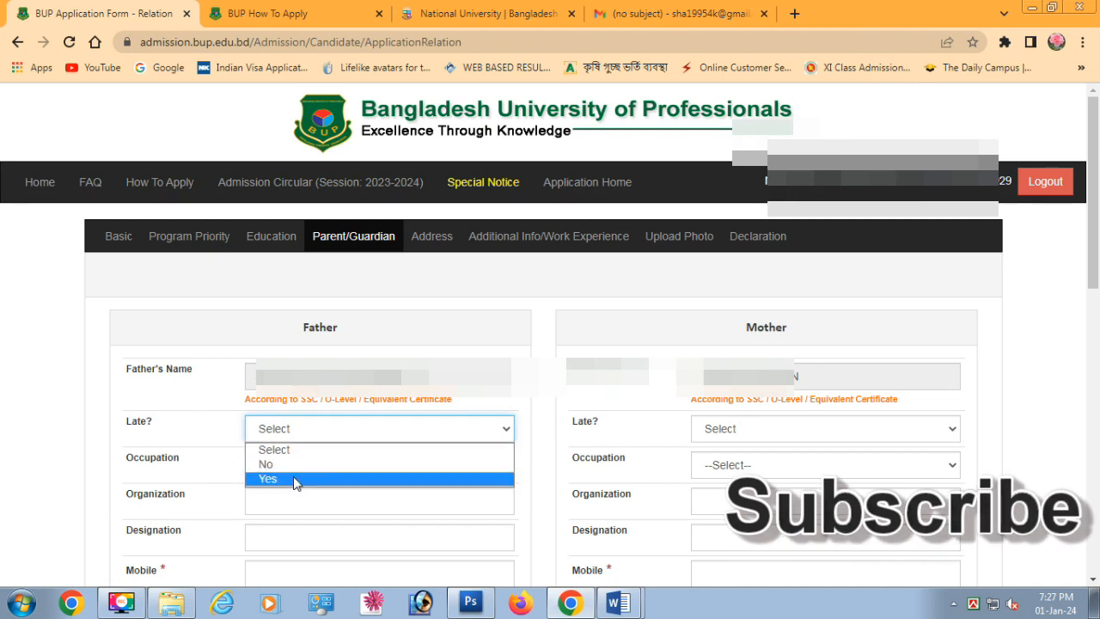
click(292, 464)
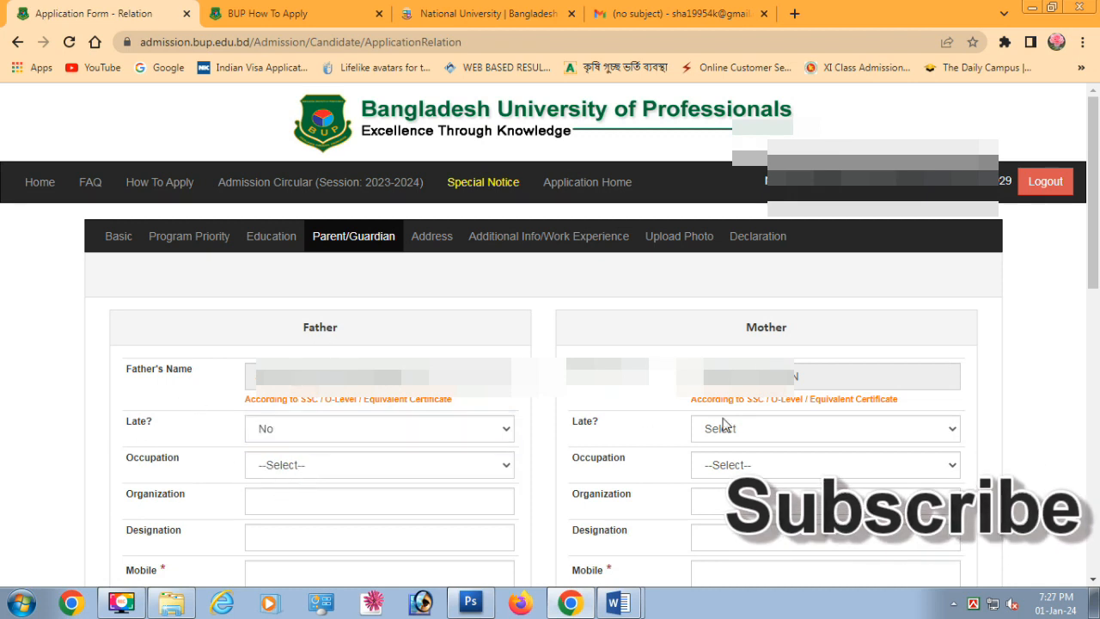
click(345, 466)
text(bANGLADESH)
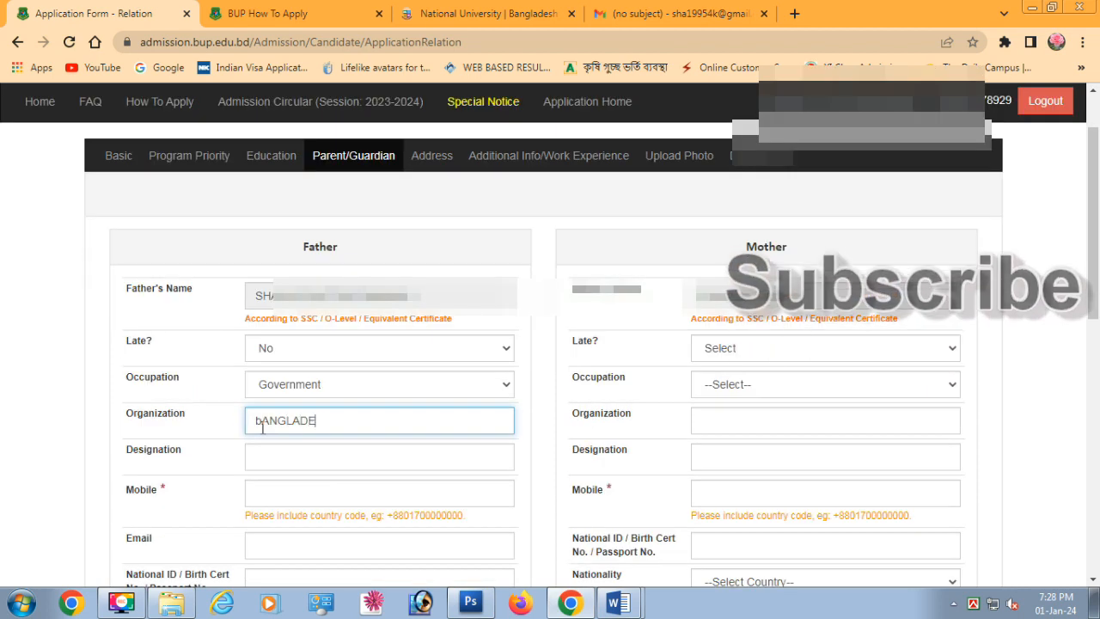
key(BackSpace)
key(BackSpace)
key(BackSpace)
key(BackSpace)
key(BackSpace)
key(BackSpace)
key(BackSpace)
key(BackSpace)
key(BackSpace)
key(BackSpace)
text(BANGLADESH POLICE)
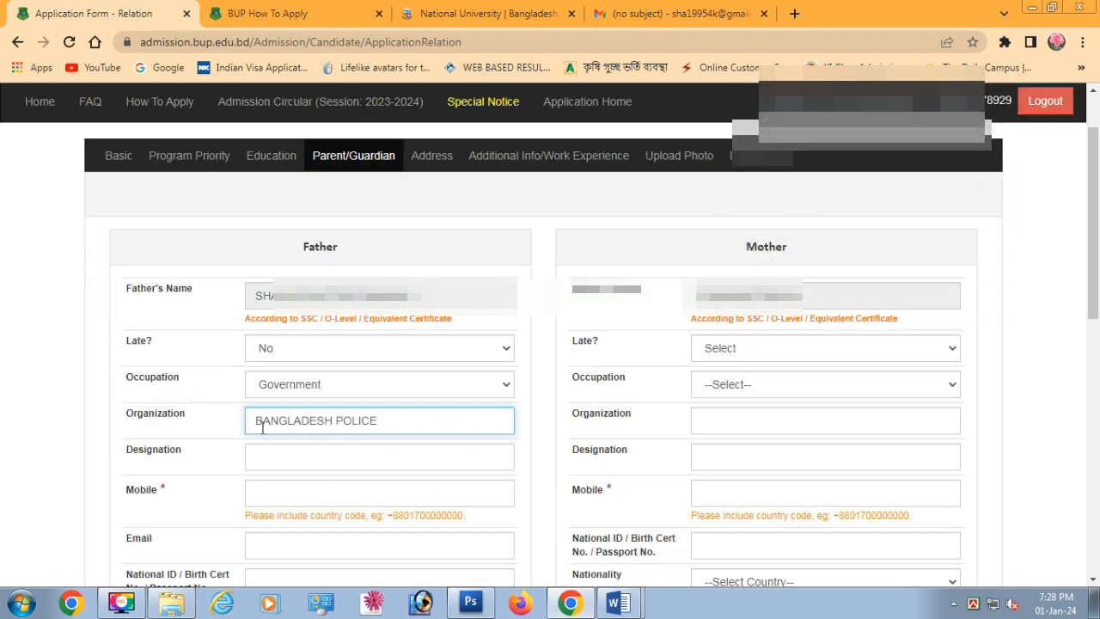
scroll(262, 427, down, 1)
click(271, 379)
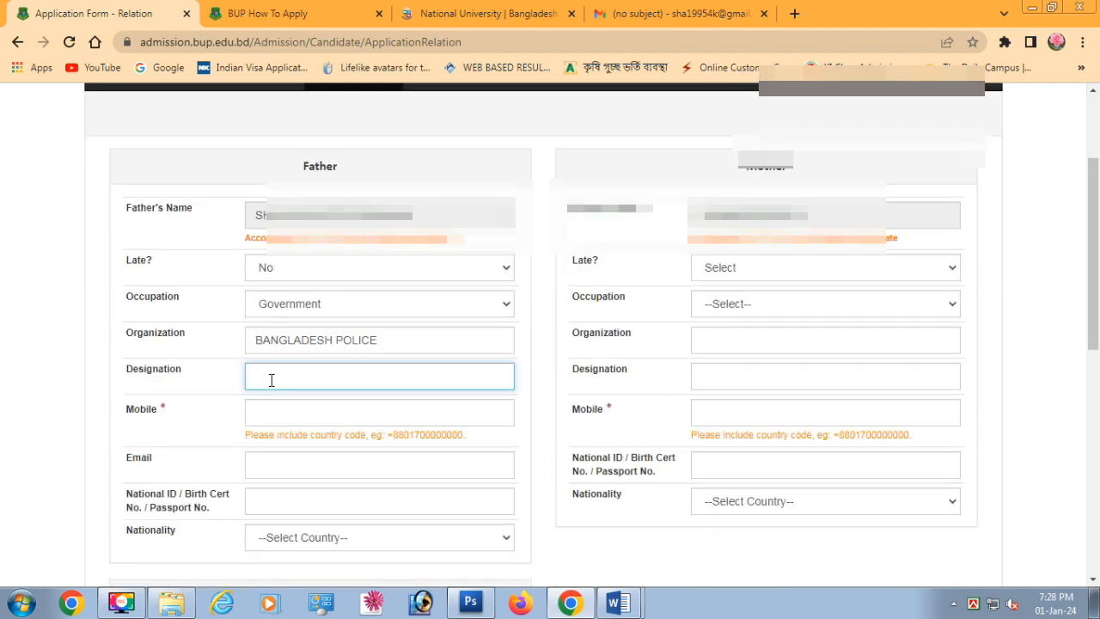
text(CONSTABLE)
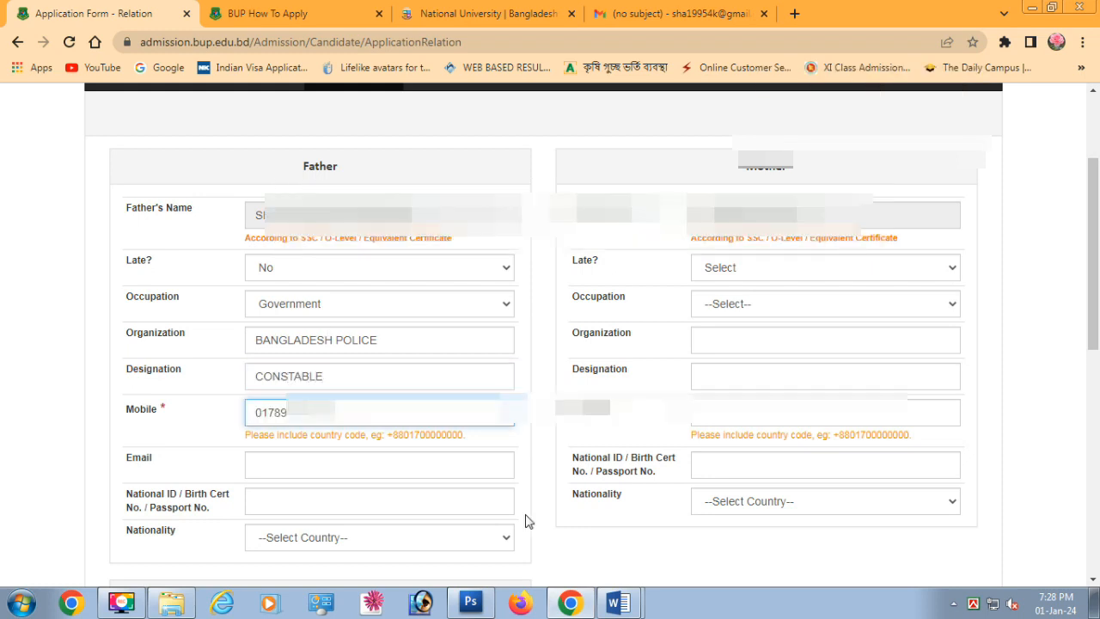
Mark the mother not late, set her occupation to Housewife, and enter her mobile number
click(793, 268)
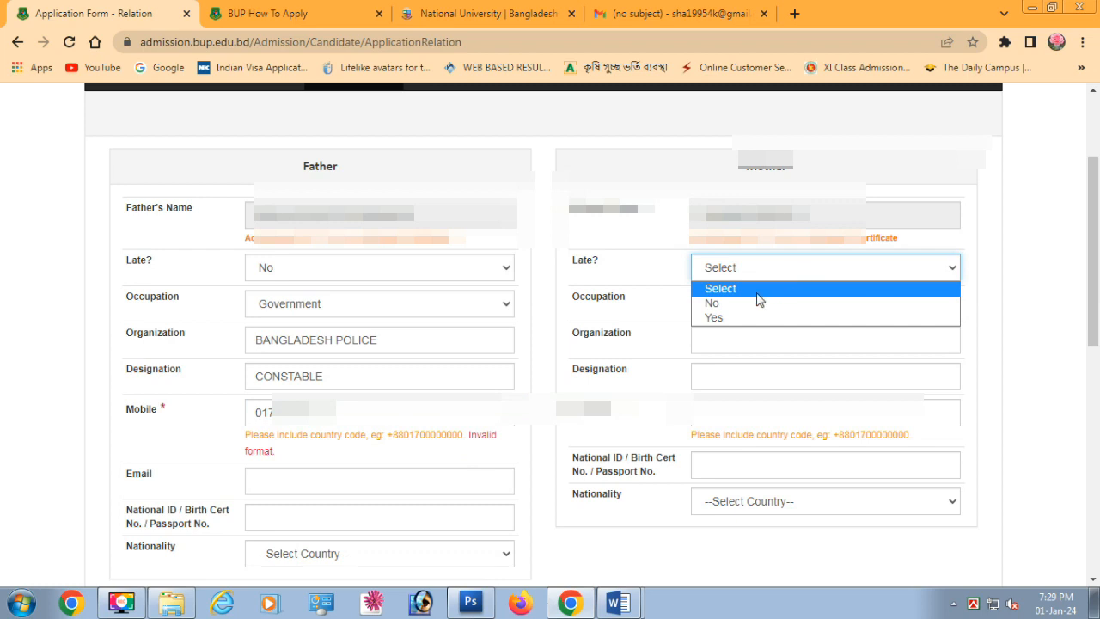
click(765, 302)
click(747, 303)
click(734, 368)
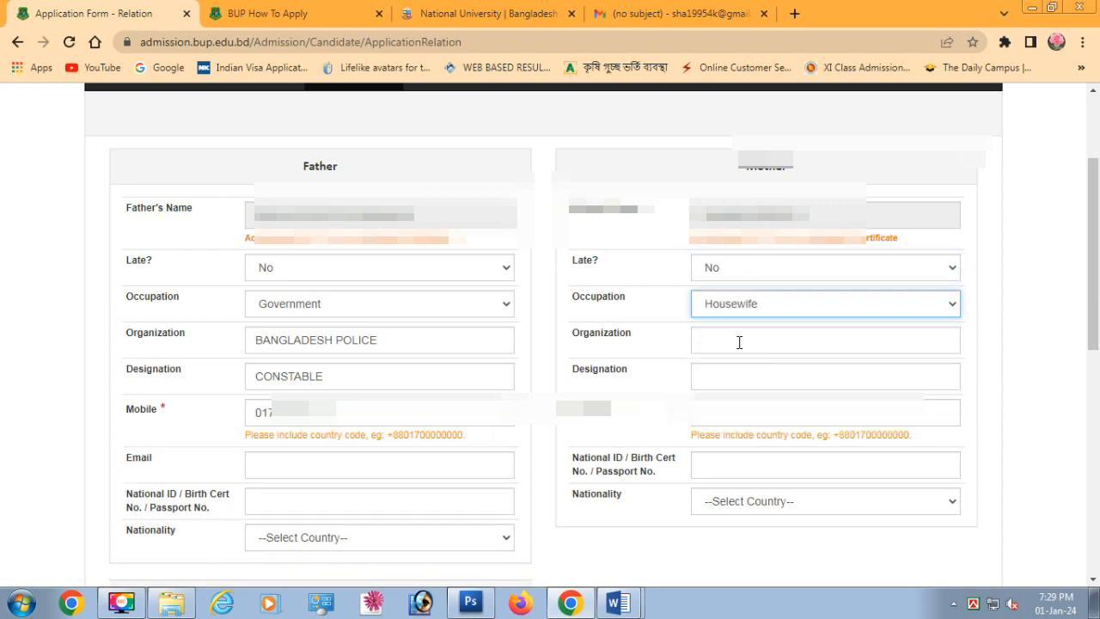
click(722, 413)
key(BackSpace)
key(BackSpace)
key(BackSpace)
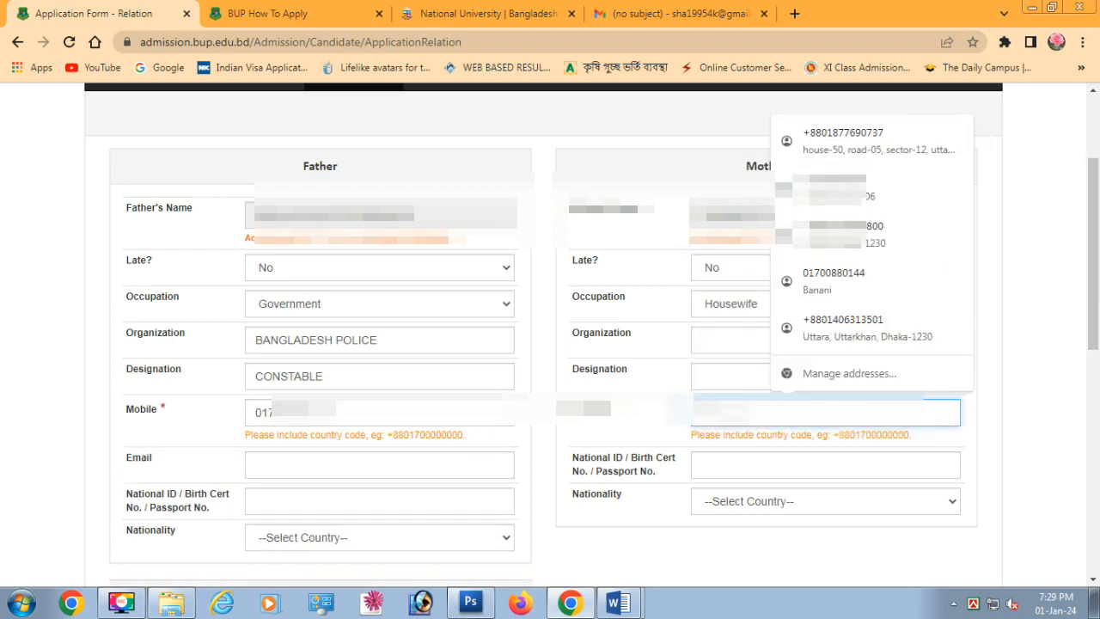
text(0178000)
Set both the father's and mother's nationality to Bangladeshi
scroll(890, 559, down, 3)
click(379, 296)
text(ban)
key(Return)
click(813, 282)
text(ban)
key(Return)
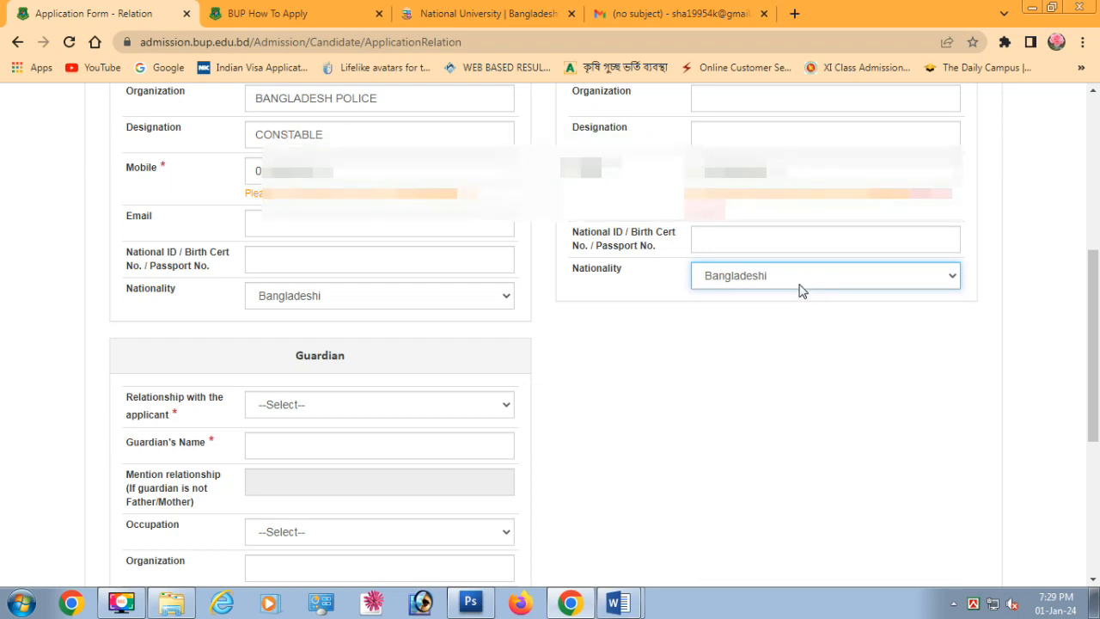
Add the +88 prefix to the father's mobile number and correct the mother's mobile number
click(256, 167)
text(+88)
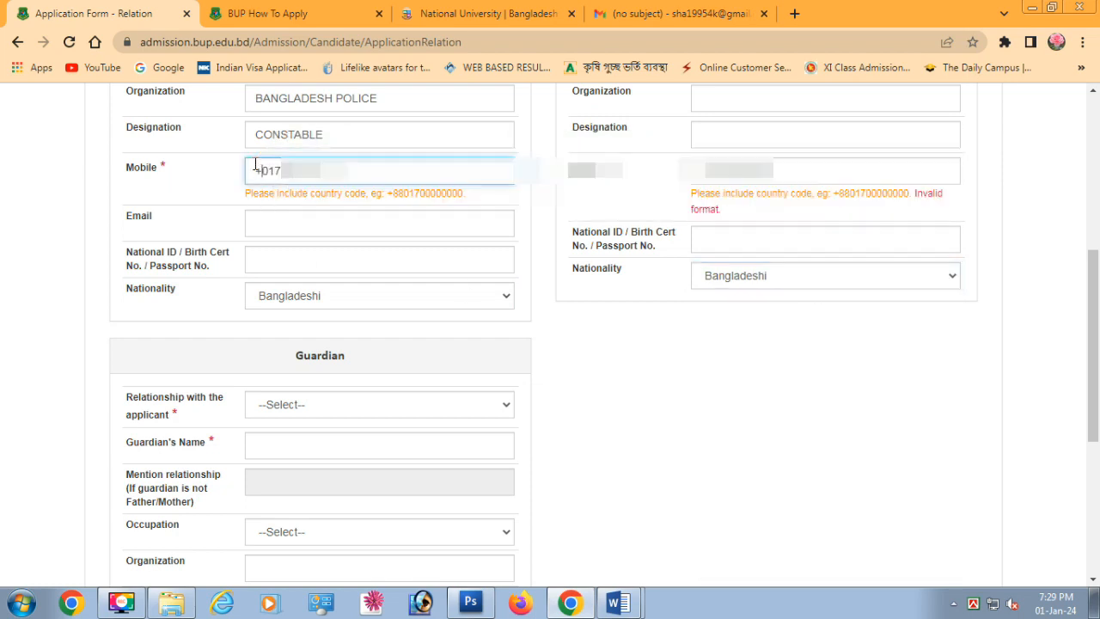
click(701, 170)
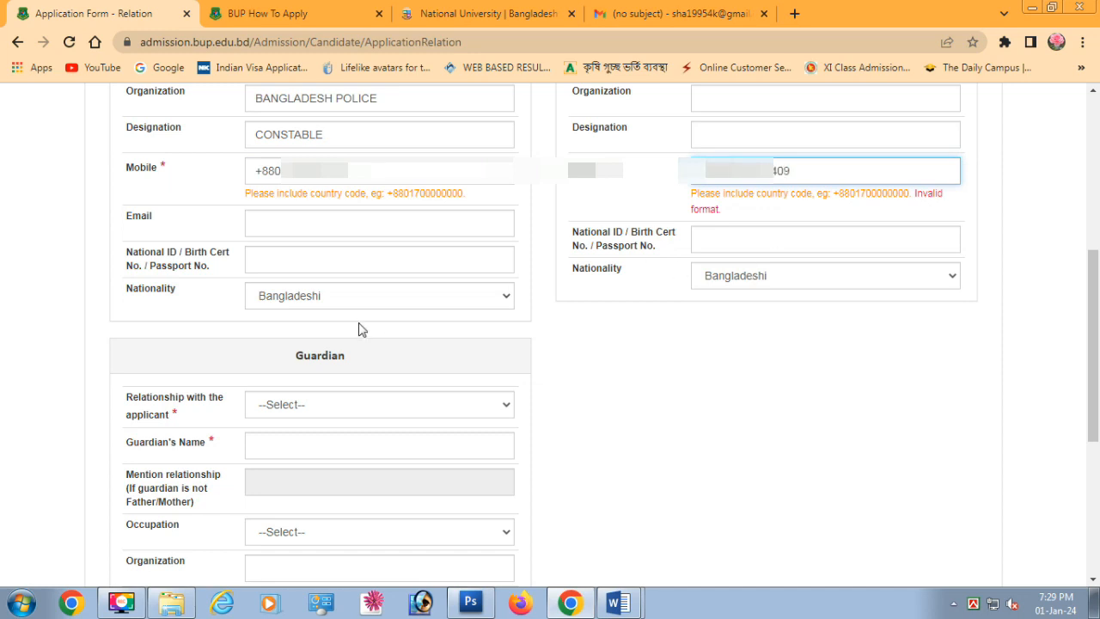
click(601, 357)
scroll(273, 335, down, 1)
click(273, 331)
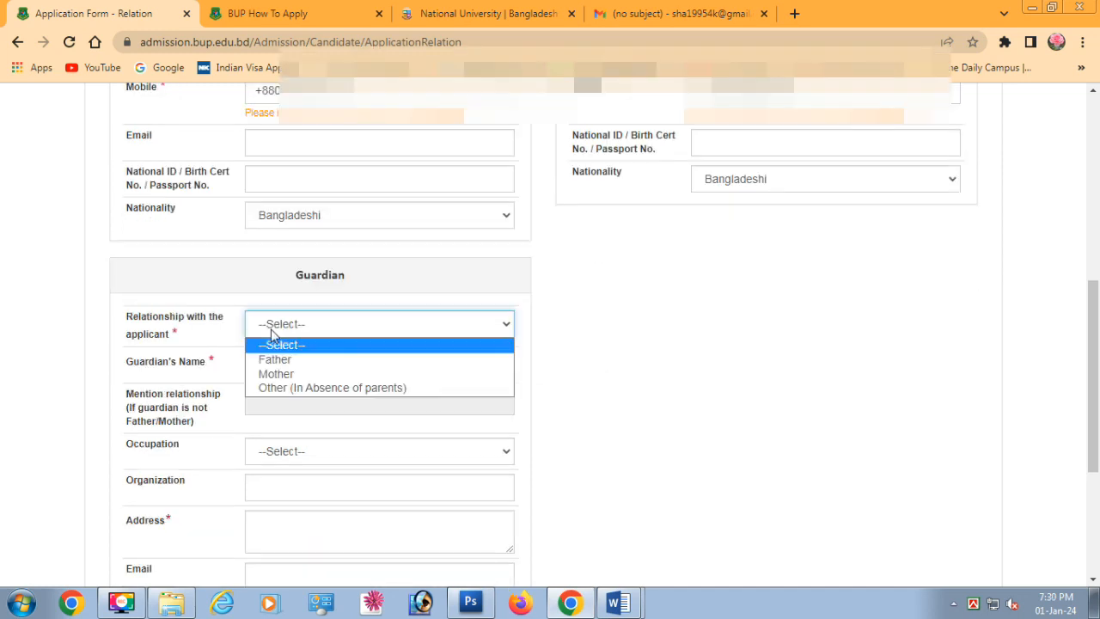
Make Mother the guardian, type the guardian's address, and move to the national ID field
click(275, 376)
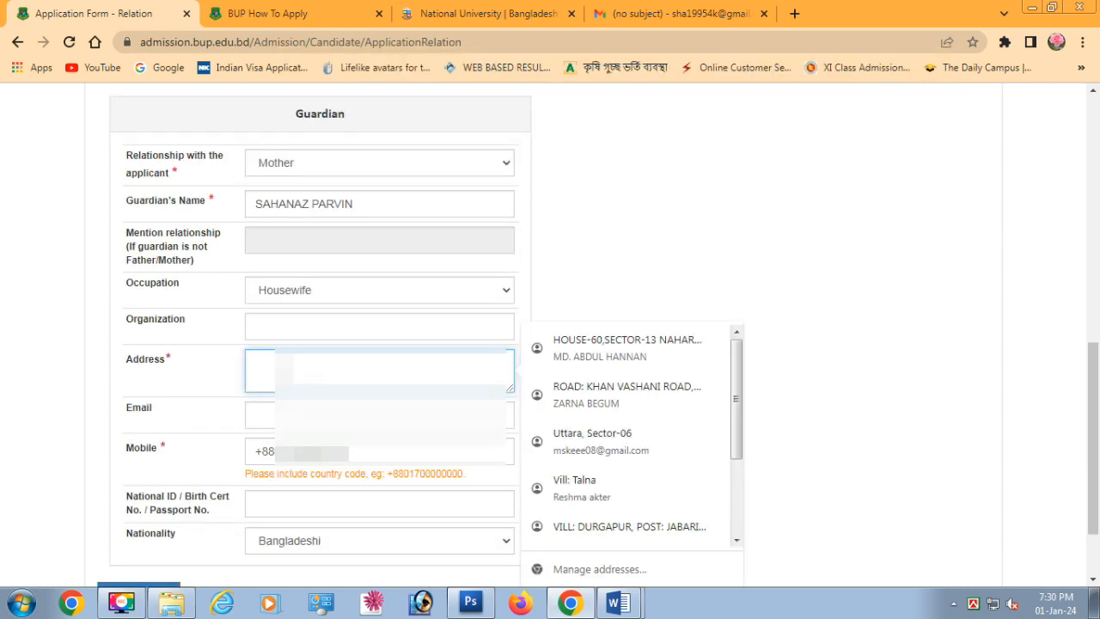
text(HOU)
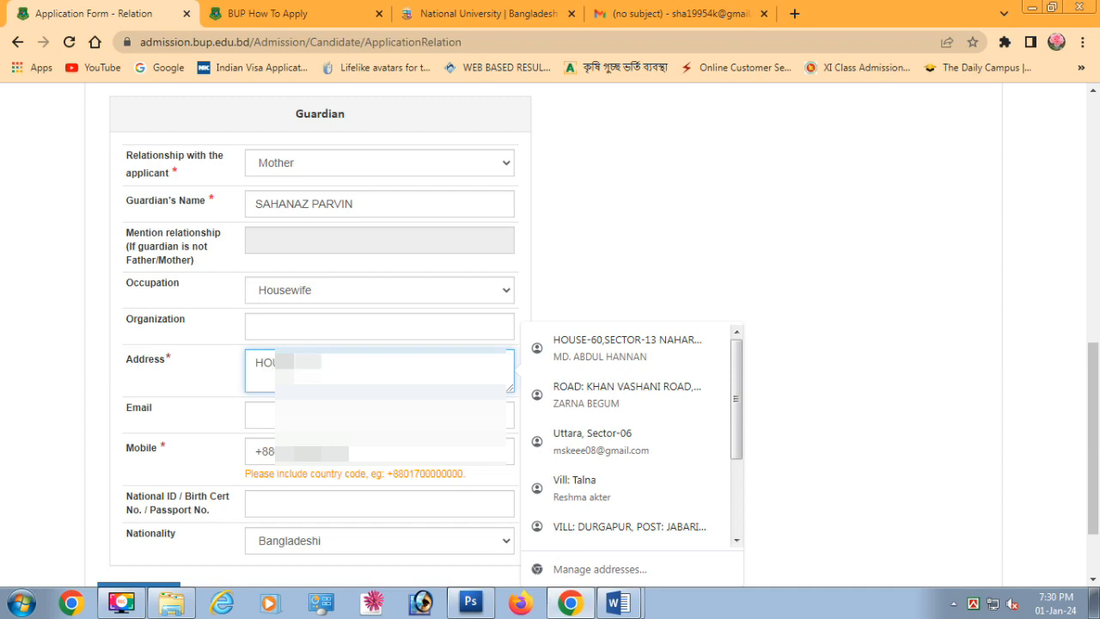
text(...)
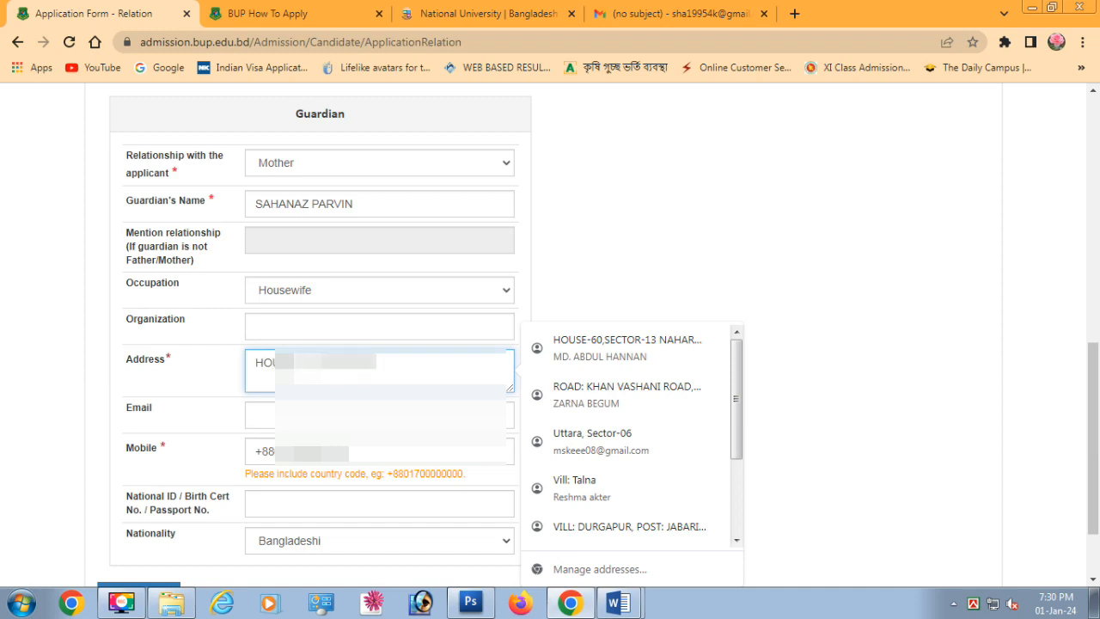
text(...)
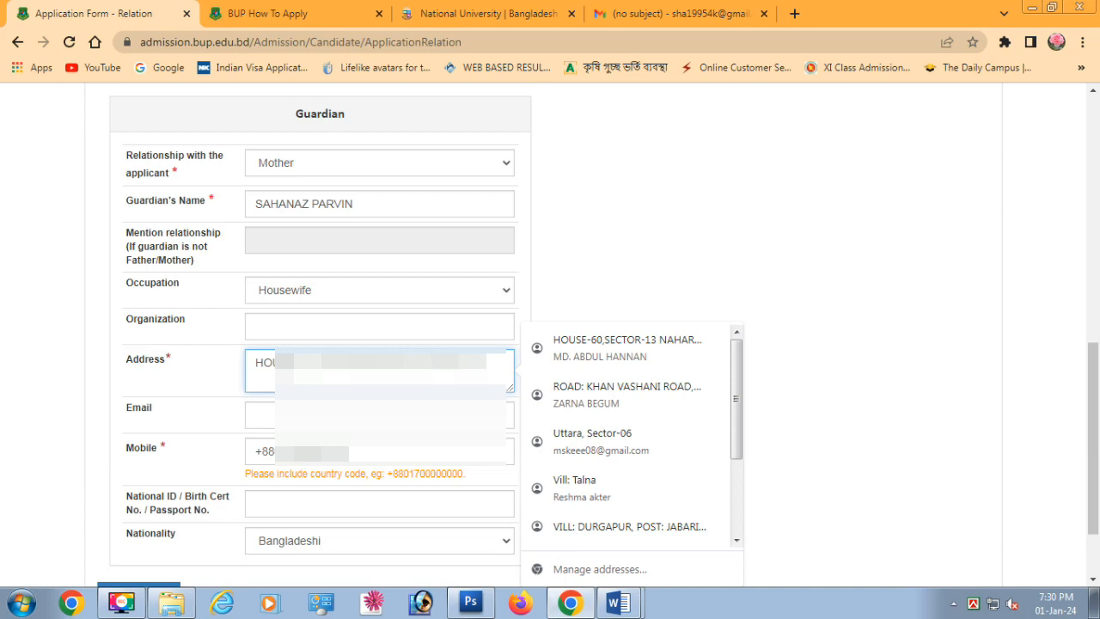
text(T)
text(...)
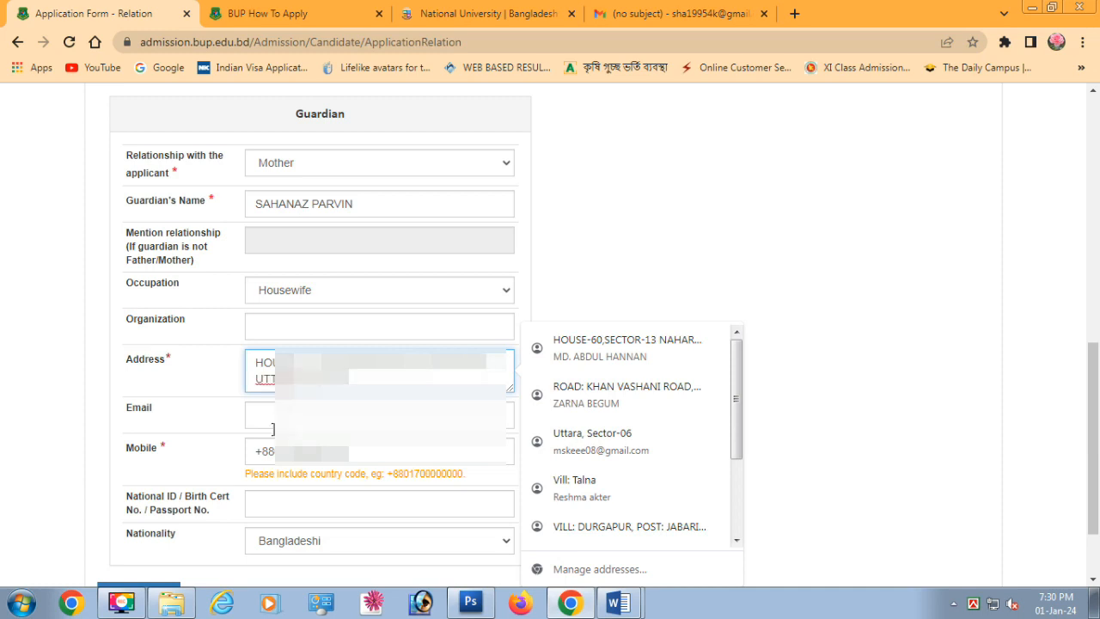
scroll(279, 420, down, 2)
click(262, 403)
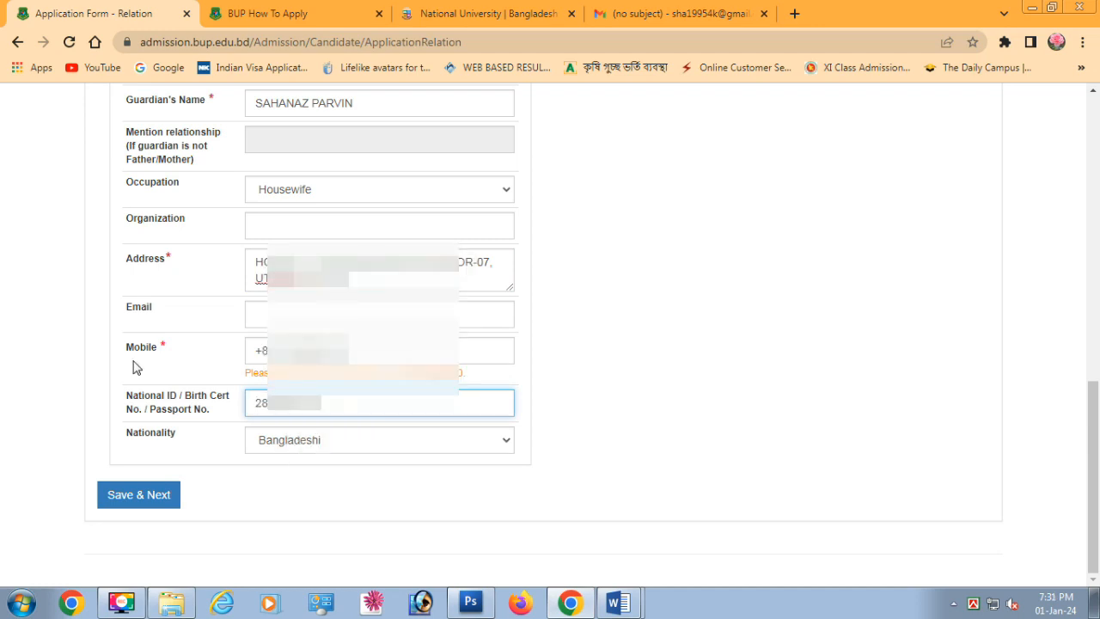
Save the guardian section and enter the present address in Uttara, Dhaka
click(138, 494)
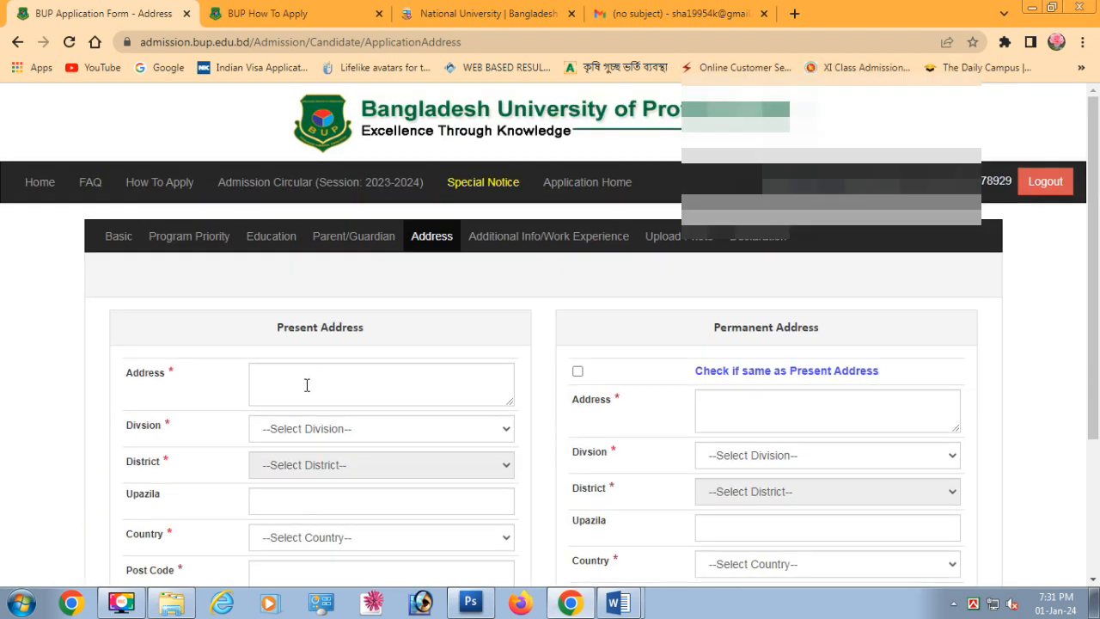
click(307, 385)
key(Down)
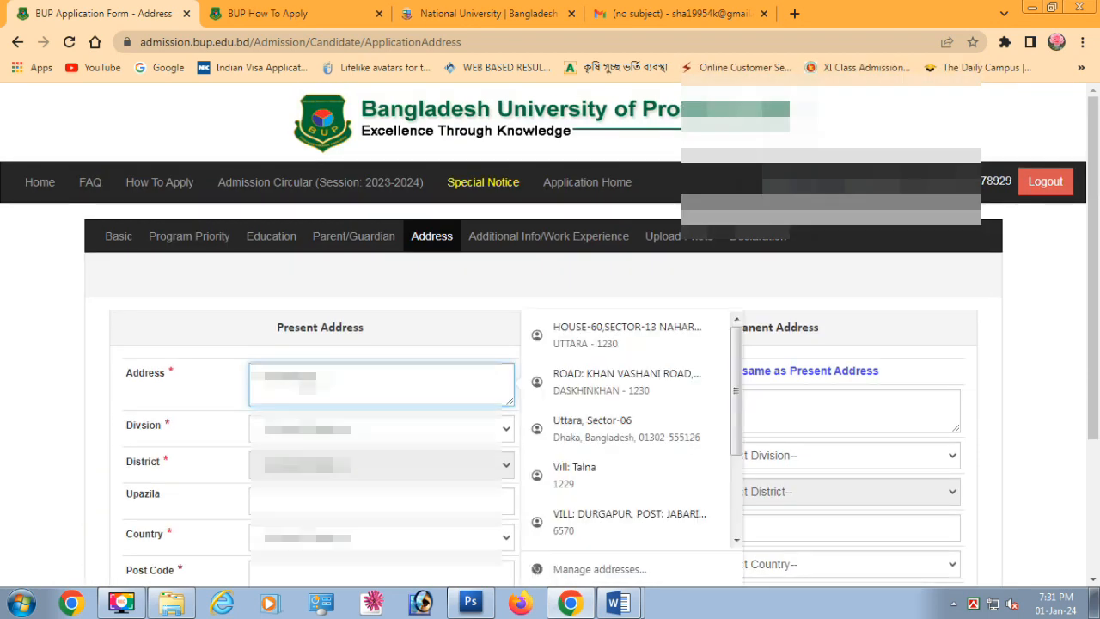
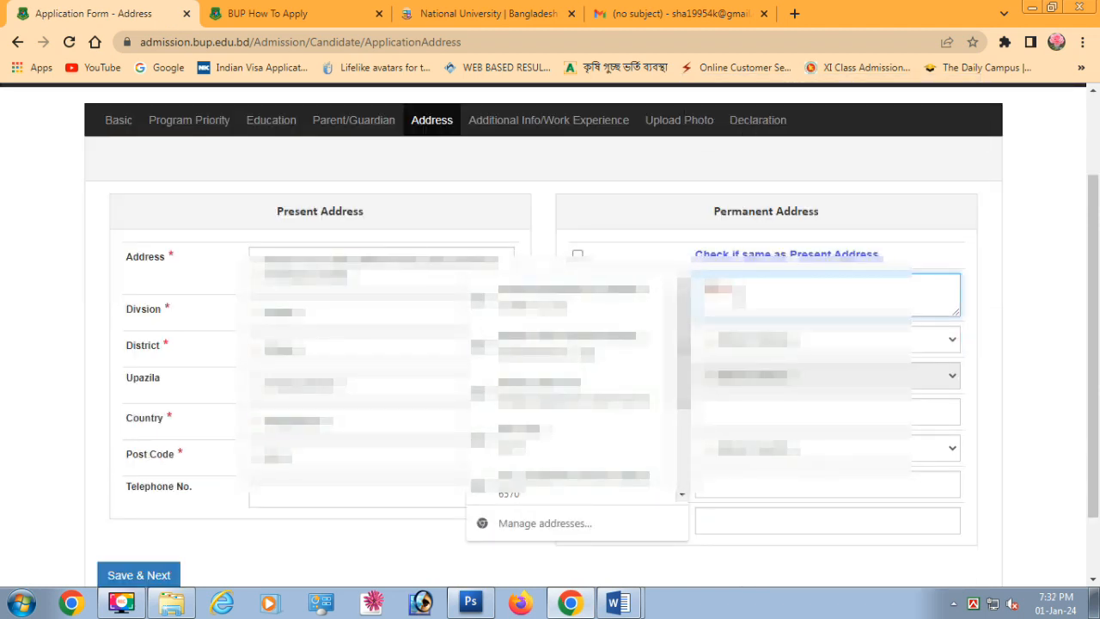
text(...)
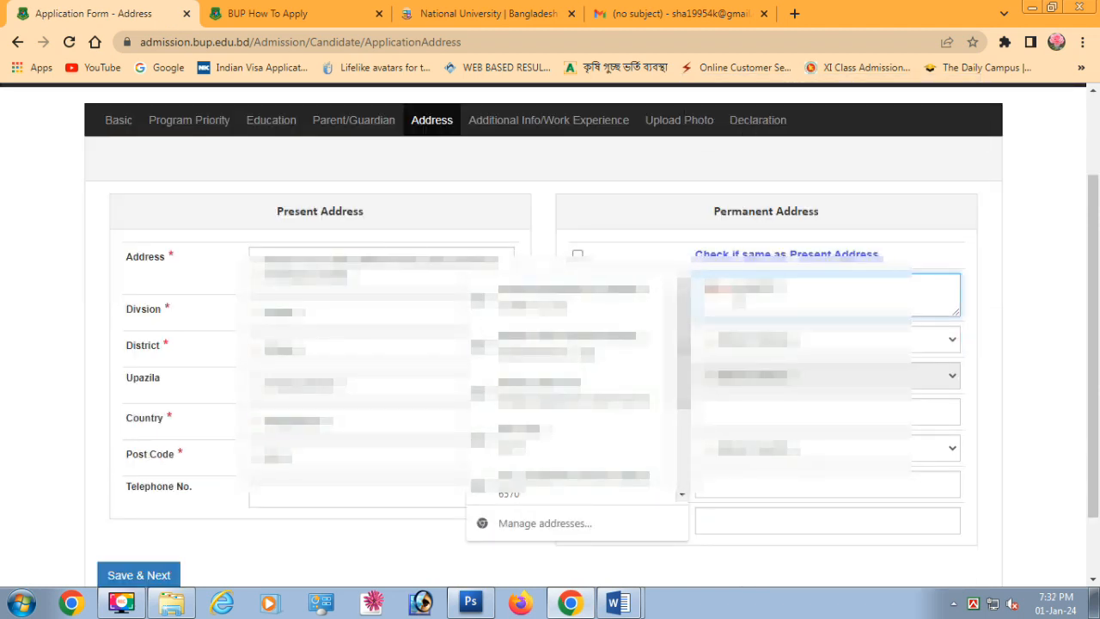
Fill the permanent division, district, upazila and country Bangladeshi, then save the addresses
click(1058, 278)
click(822, 345)
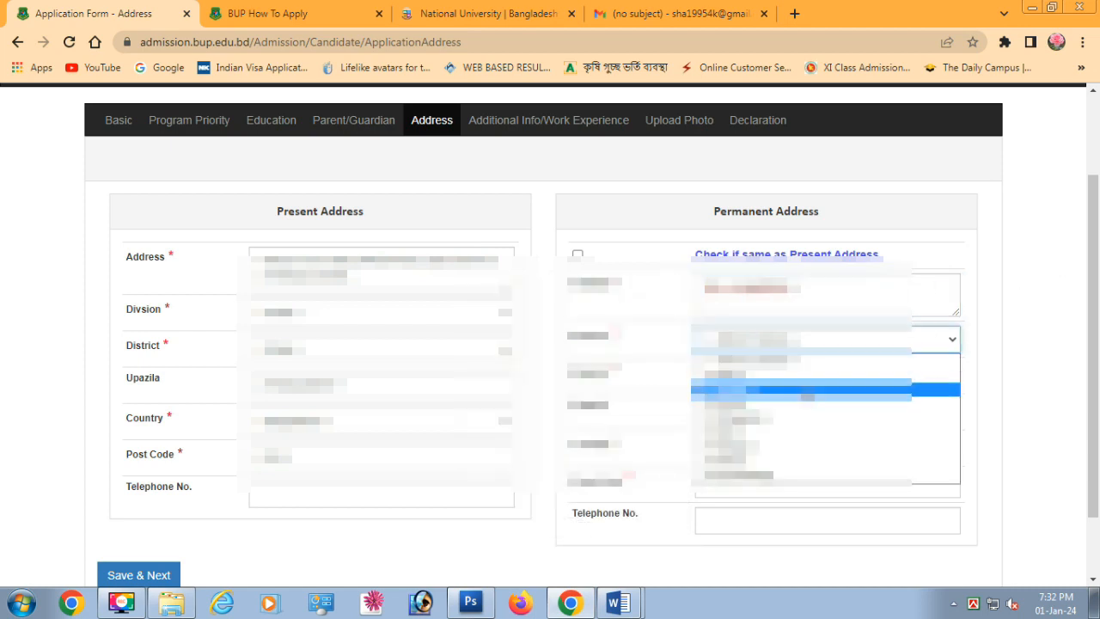
click(761, 476)
click(750, 379)
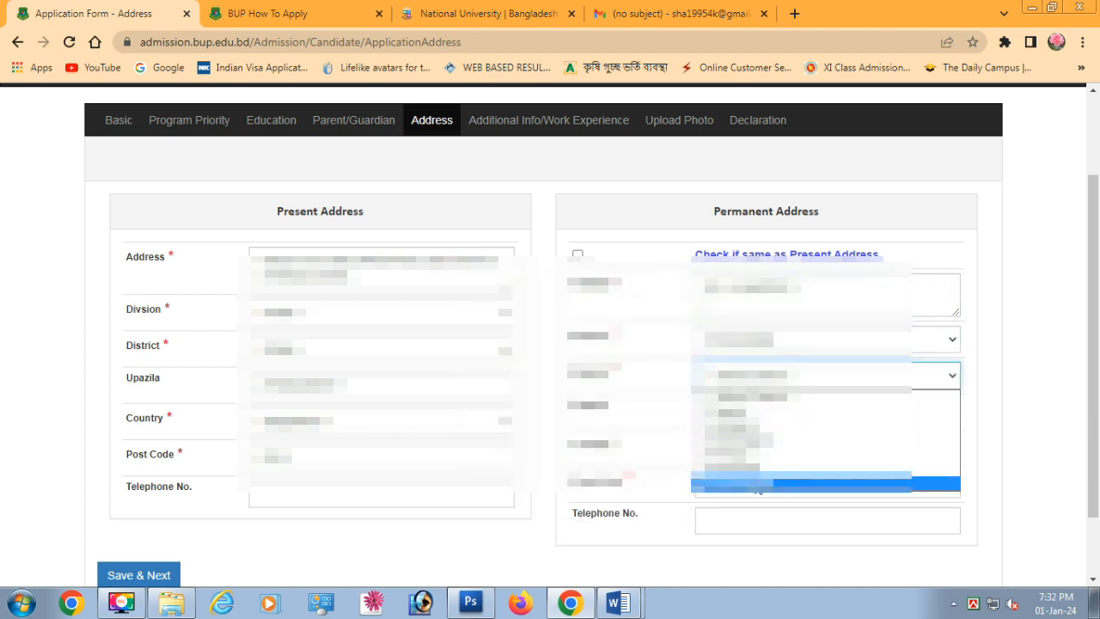
click(744, 455)
click(739, 405)
text(...)
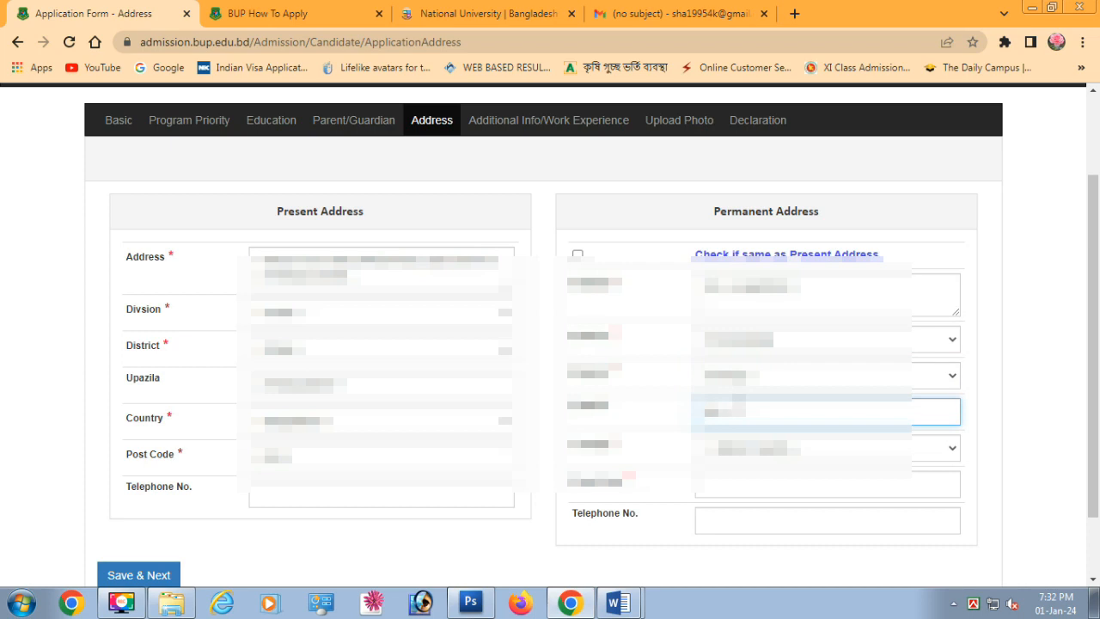
text(...)
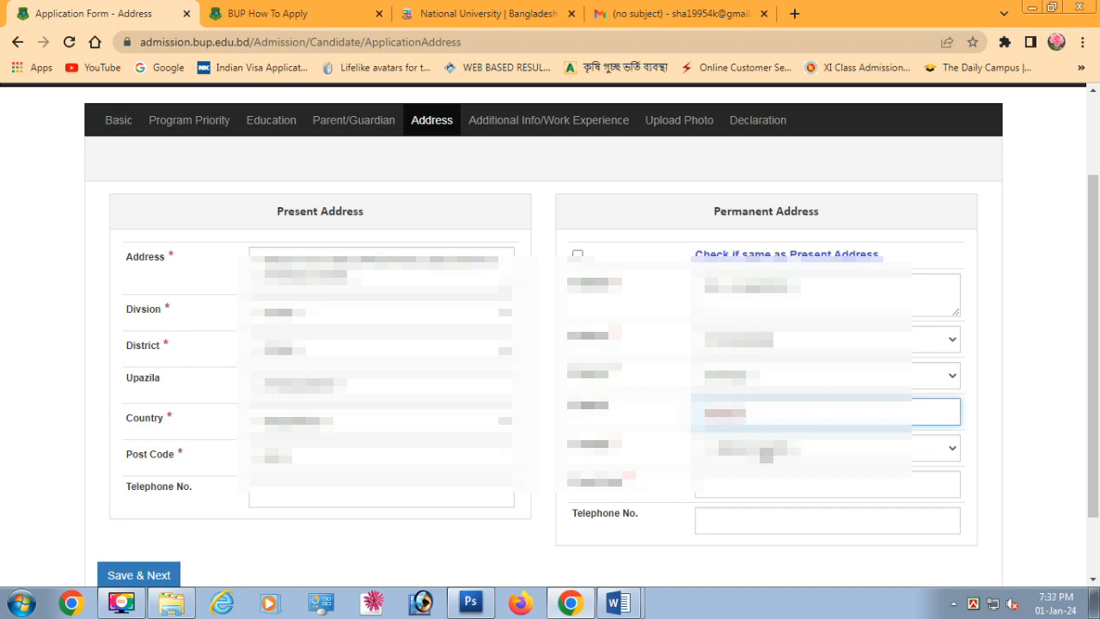
click(818, 285)
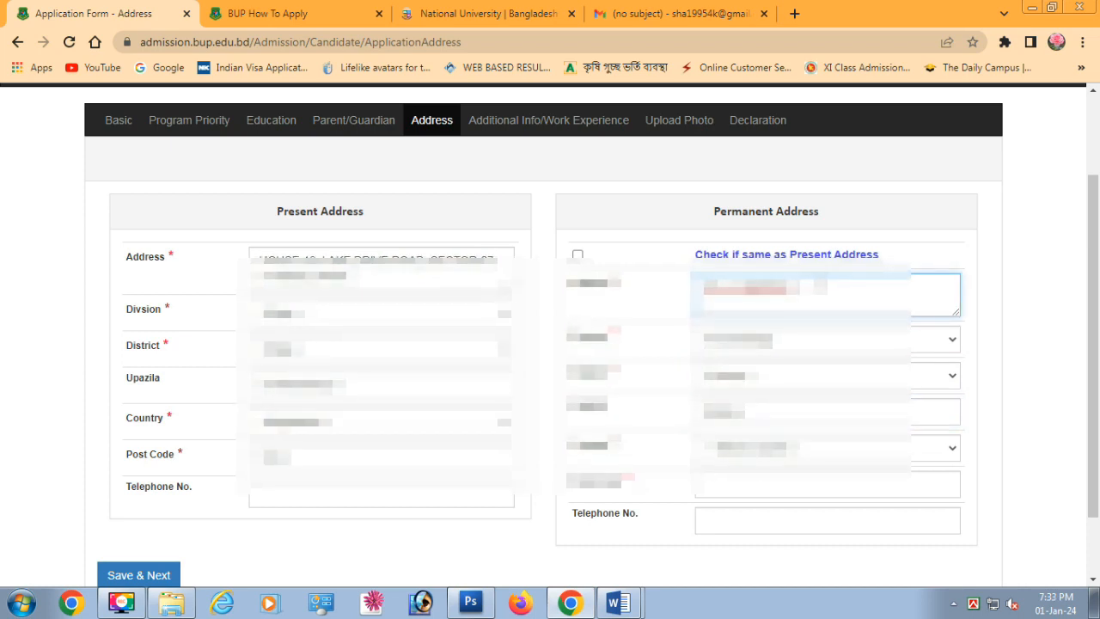
click(742, 454)
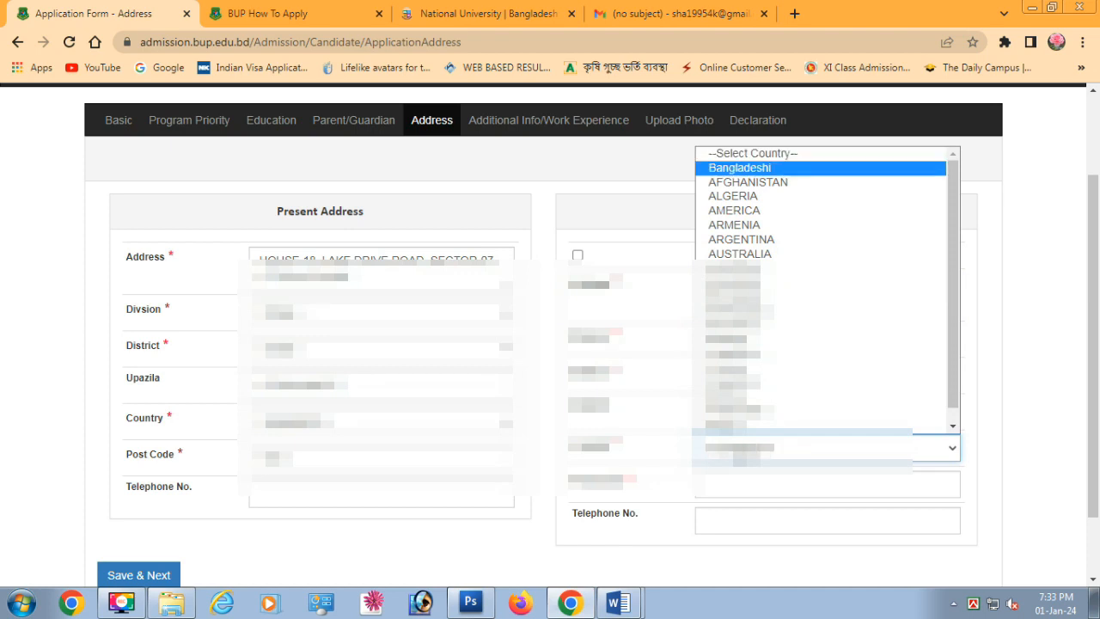
click(786, 175)
scroll(511, 489, down, 1)
click(167, 495)
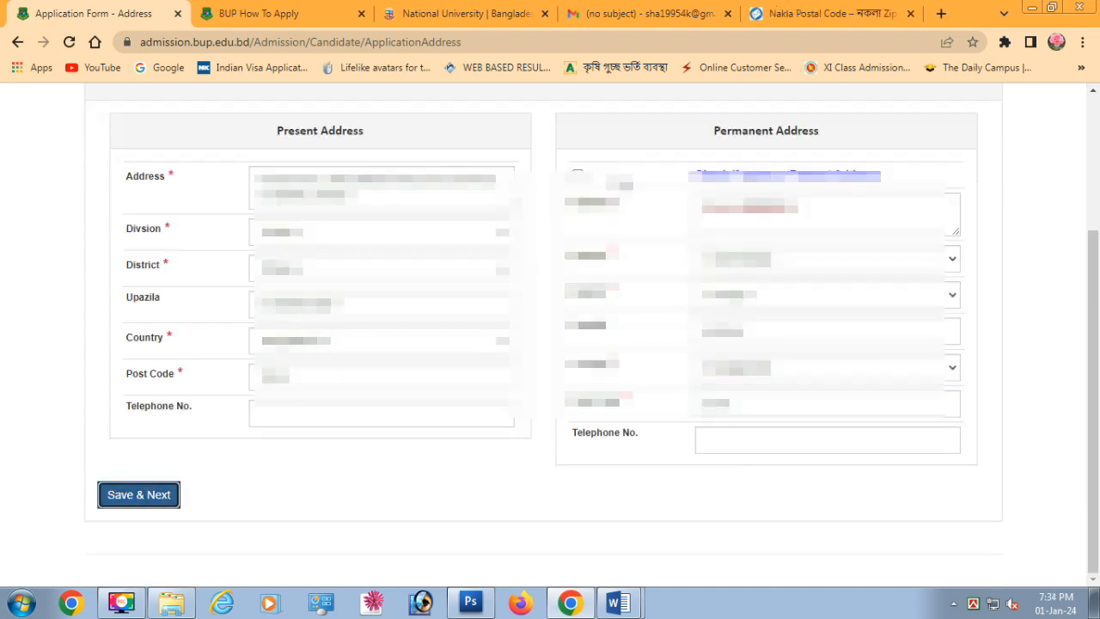
click(146, 497)
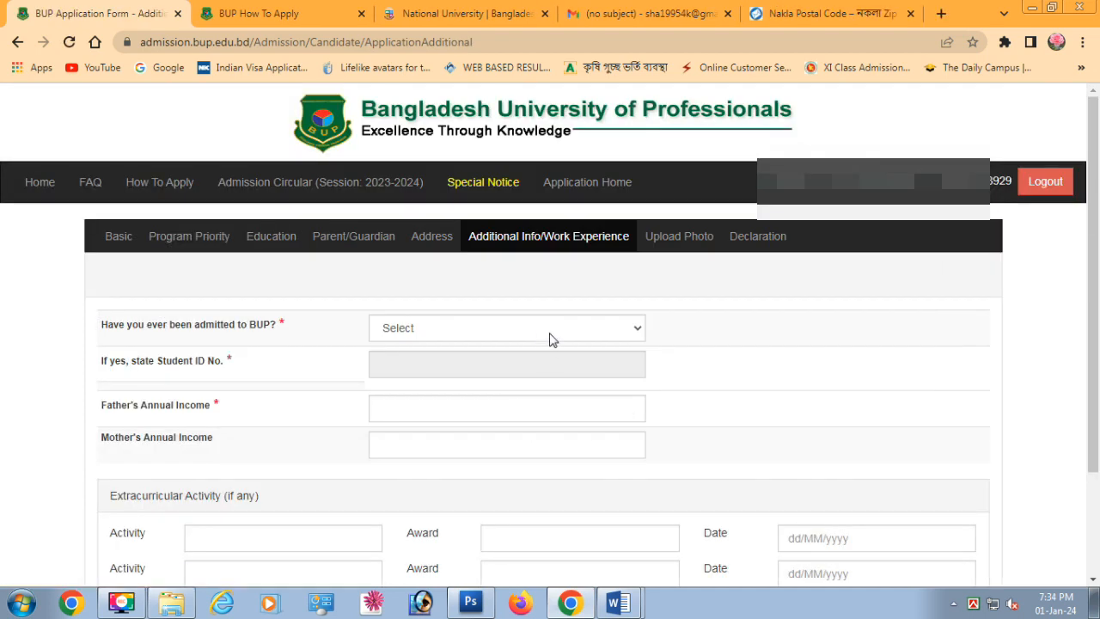
Answer No to 'Have you ever been admitted to BUP?'
click(533, 328)
click(418, 379)
click(419, 404)
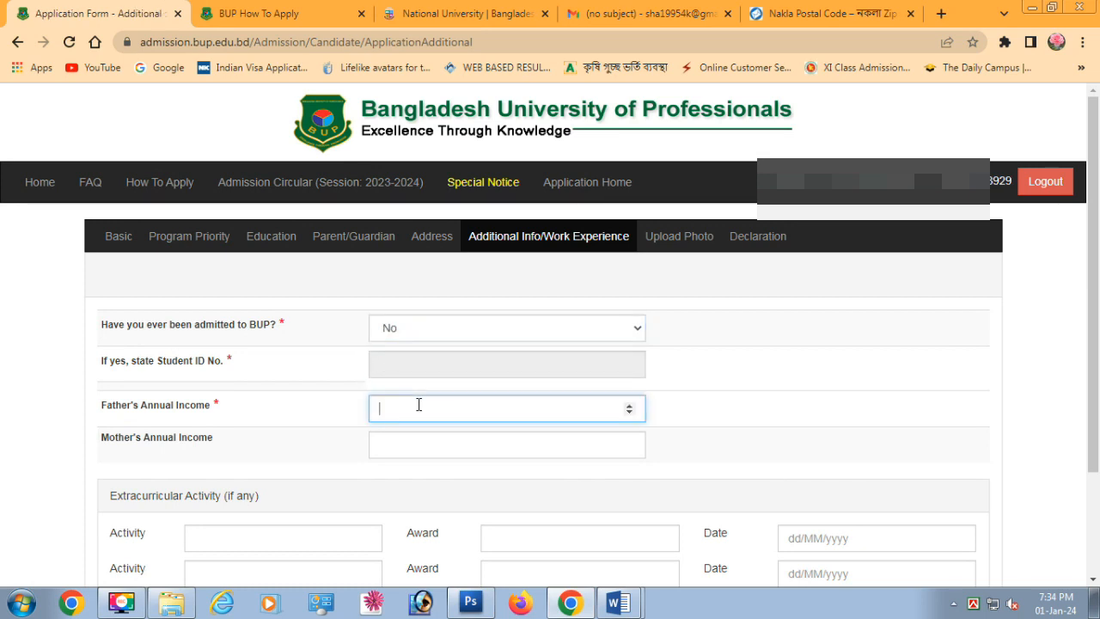
Compute the father's yearly income in Calculator by multiplying the monthly figure
click(21, 603)
text(ca)
key(Return)
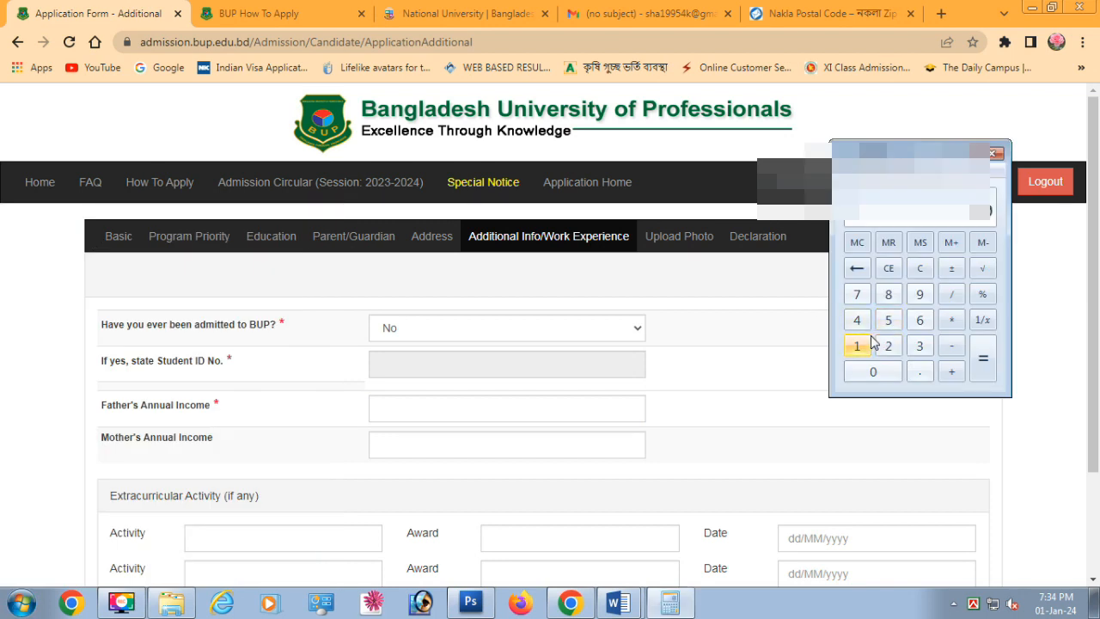
click(920, 345)
click(883, 369)
click(881, 370)
click(881, 370)
click(881, 370)
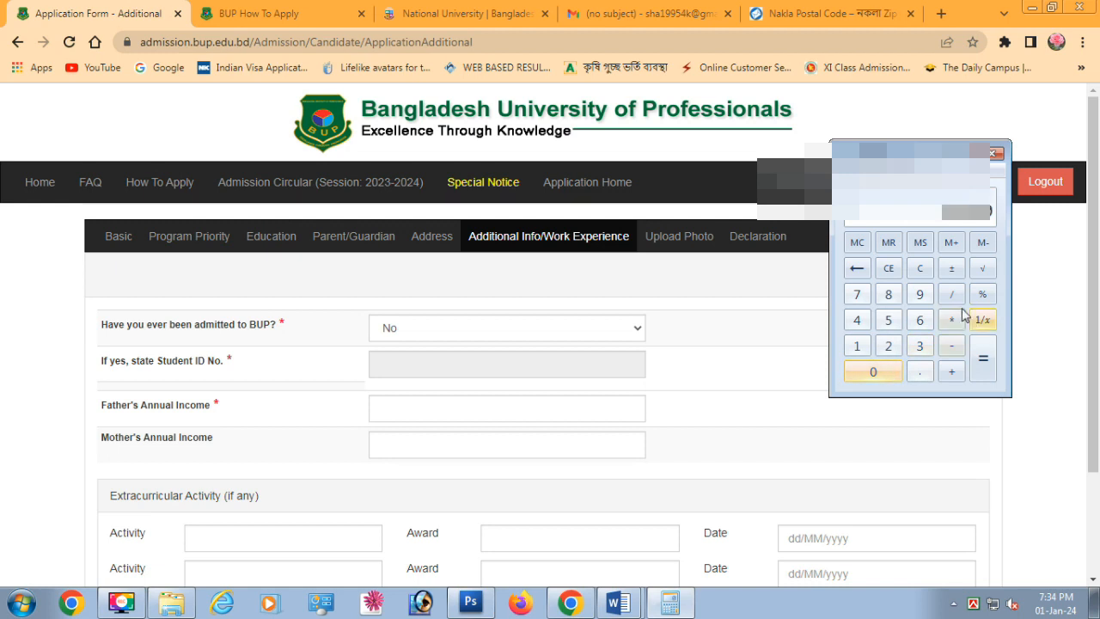
click(954, 318)
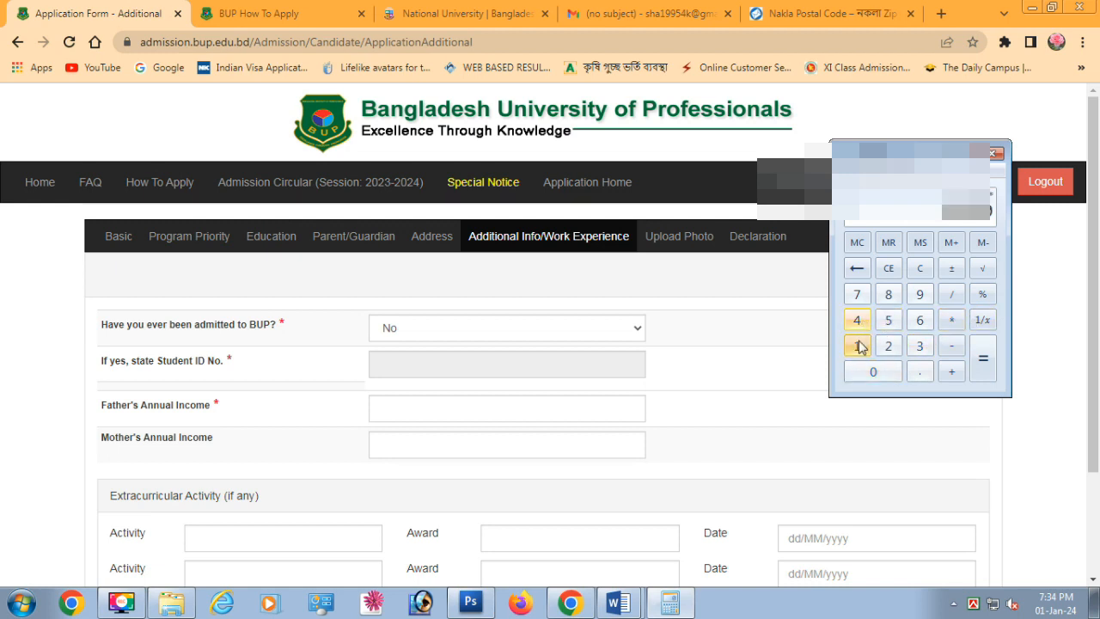
click(861, 346)
click(888, 347)
click(985, 364)
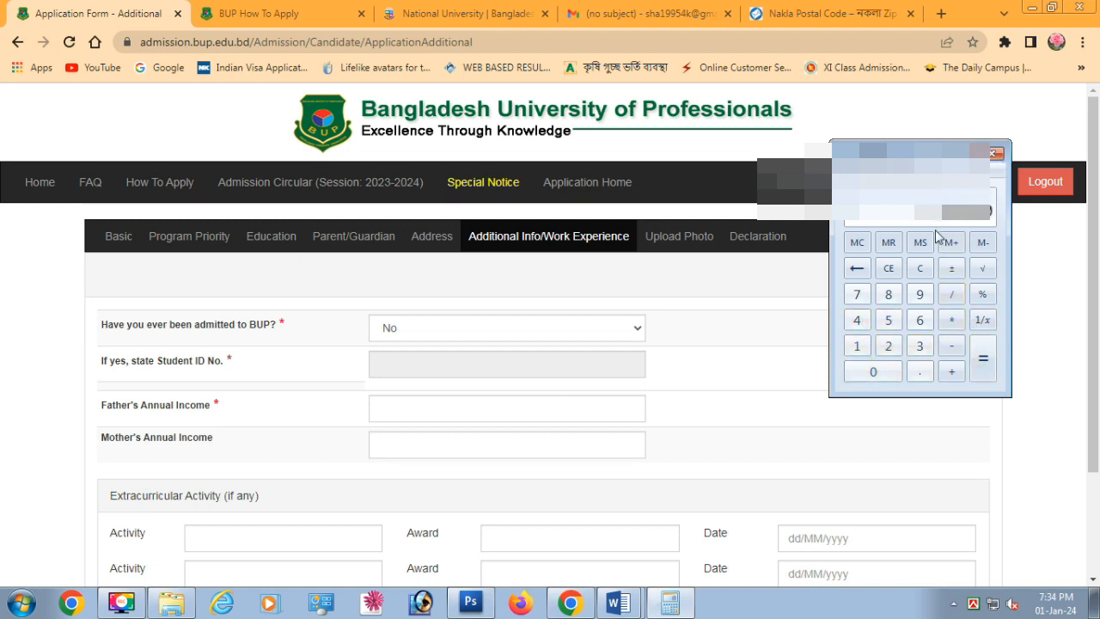
Enter 360000 as Father's Annual Income and Save & Next to photo upload
click(390, 407)
text(360000)
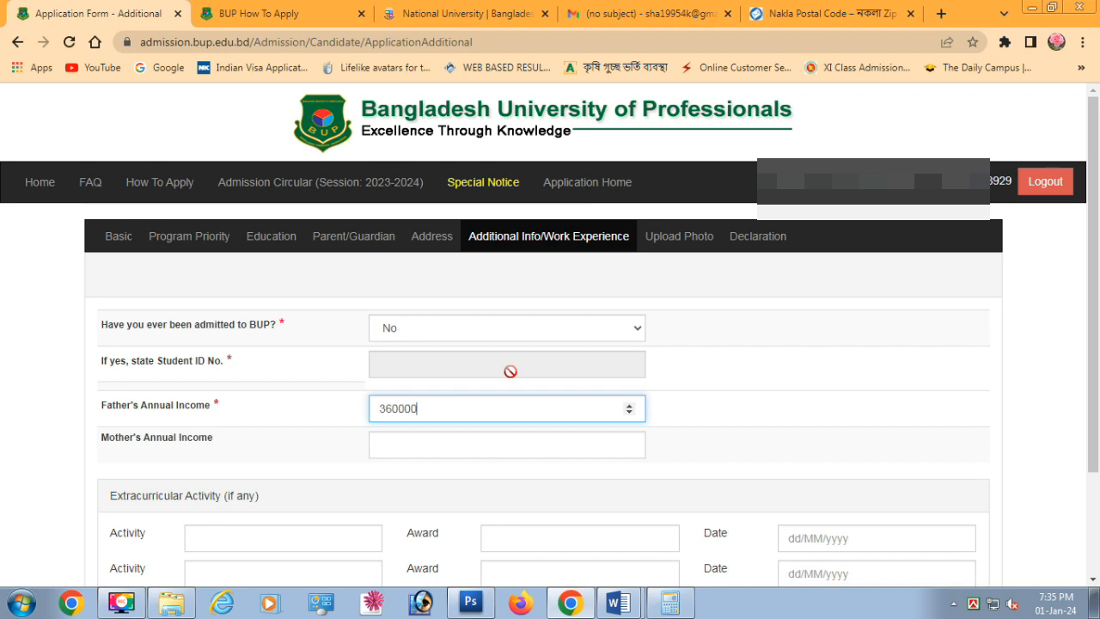
scroll(464, 401, down, 2)
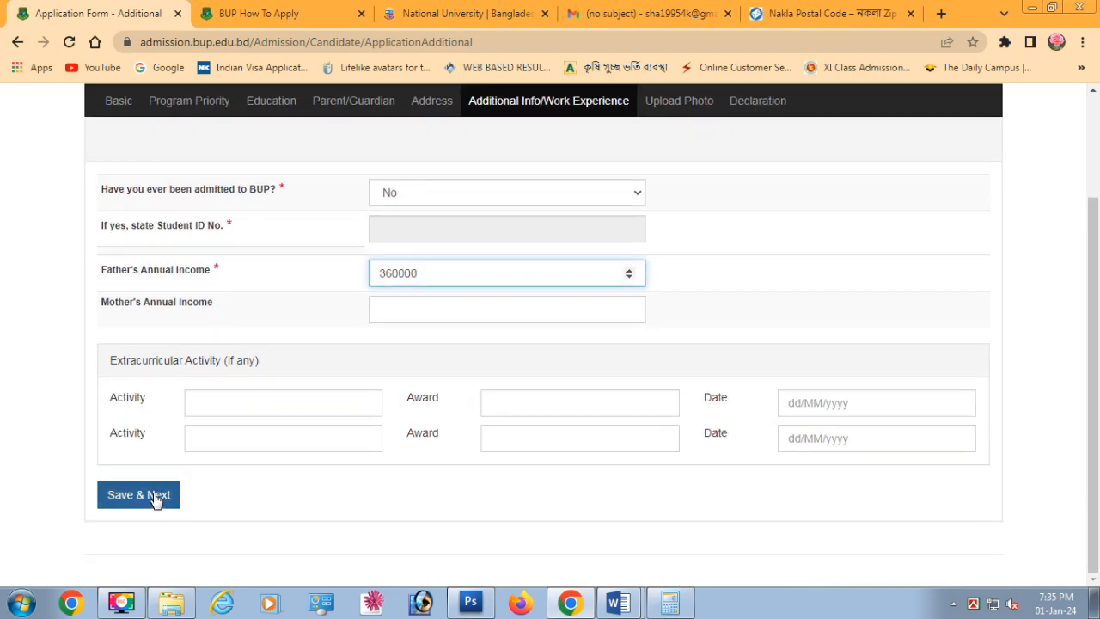
click(155, 497)
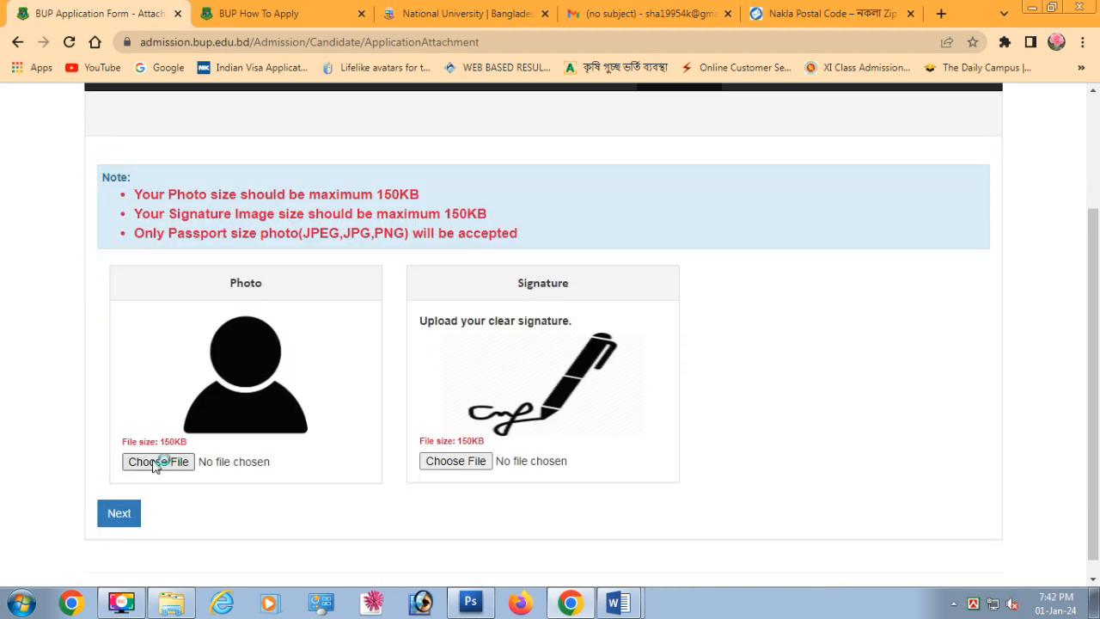
Upload photo.jpg as the applicant photo and continue to the declaration page
click(159, 462)
click(339, 238)
key(p)
key(Return)
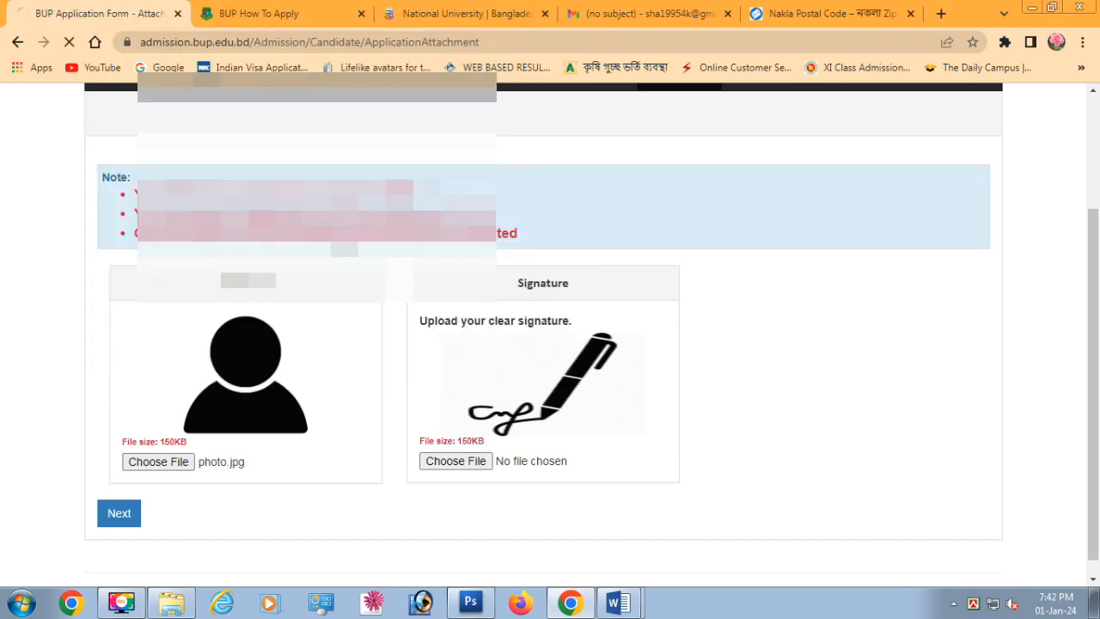
click(120, 497)
Tick 'I agree' on the declaration and final-submit the application
click(109, 448)
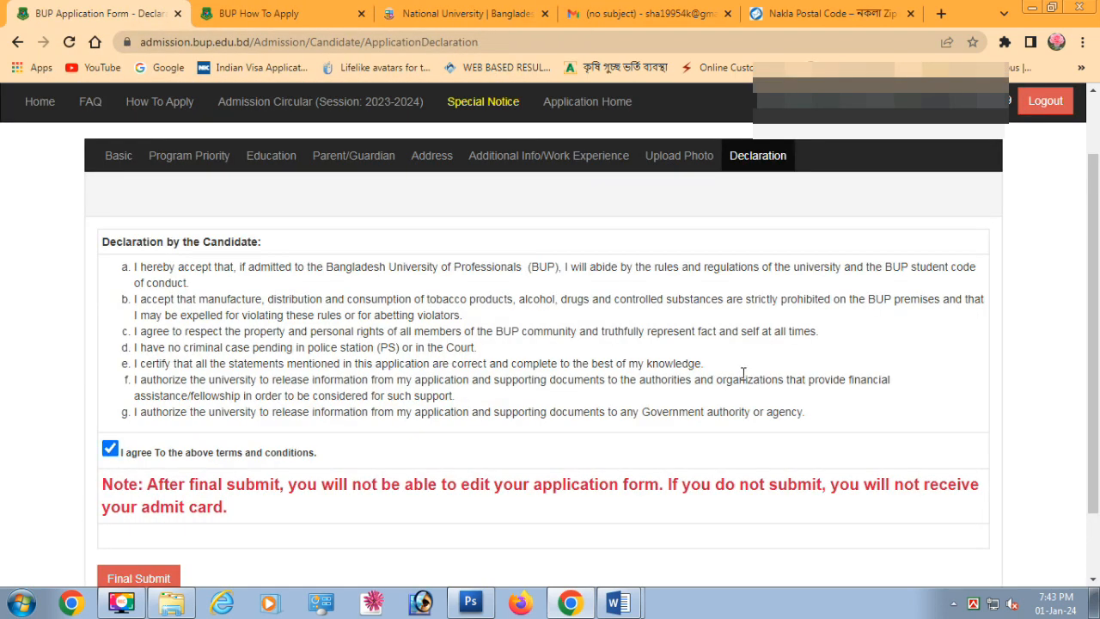
scroll(743, 371, down, 1)
click(139, 495)
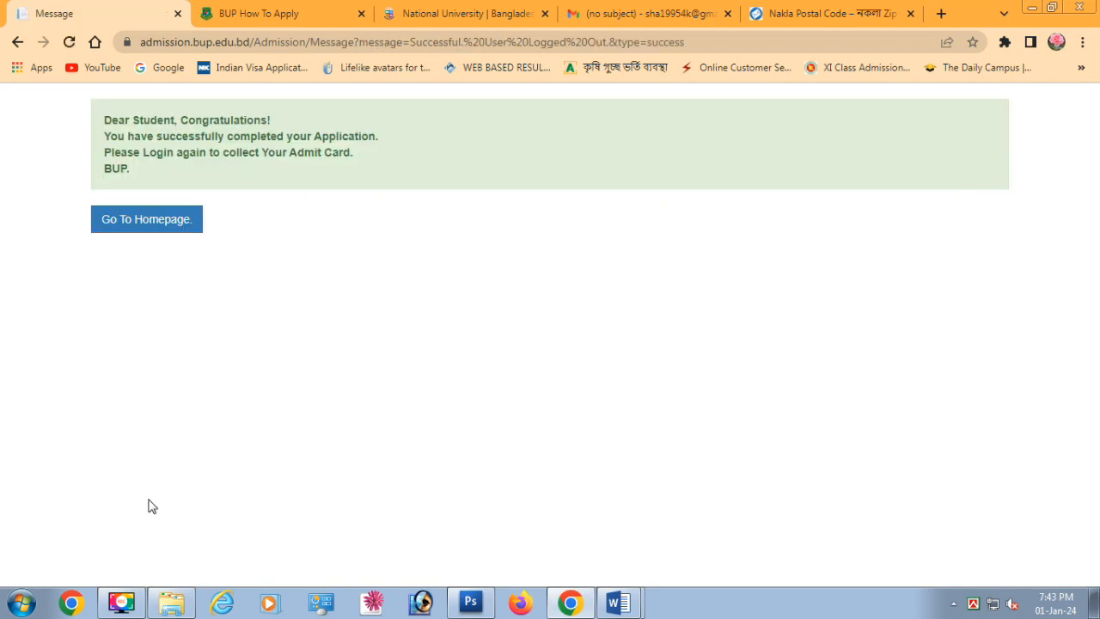
Return to the portal login page and fill the username from Chrome's saved suggestions
click(124, 220)
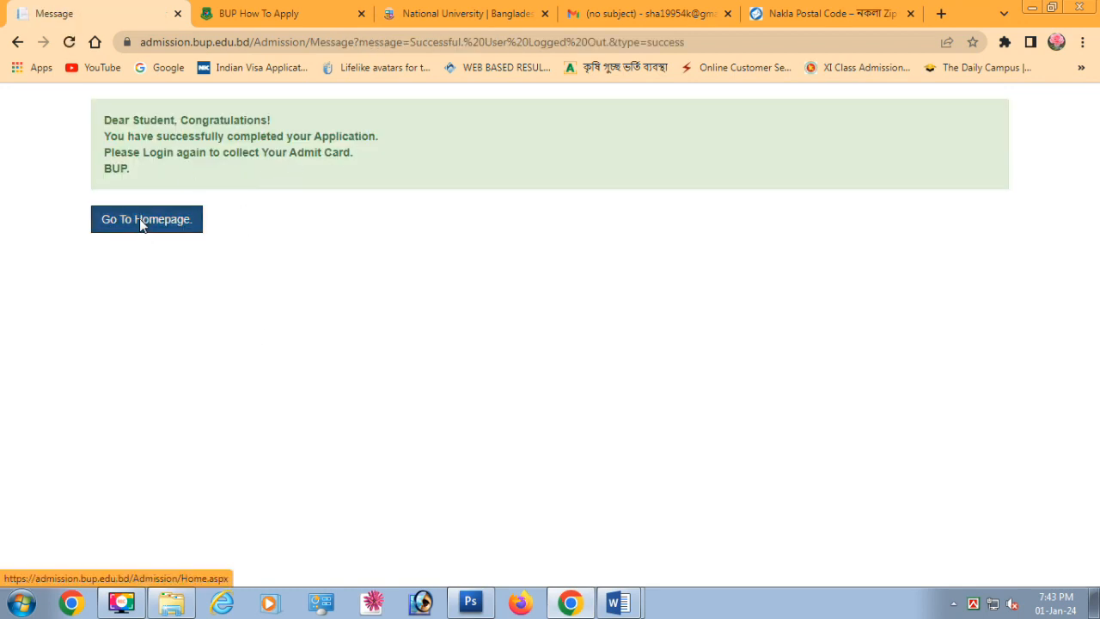
click(1049, 181)
click(512, 310)
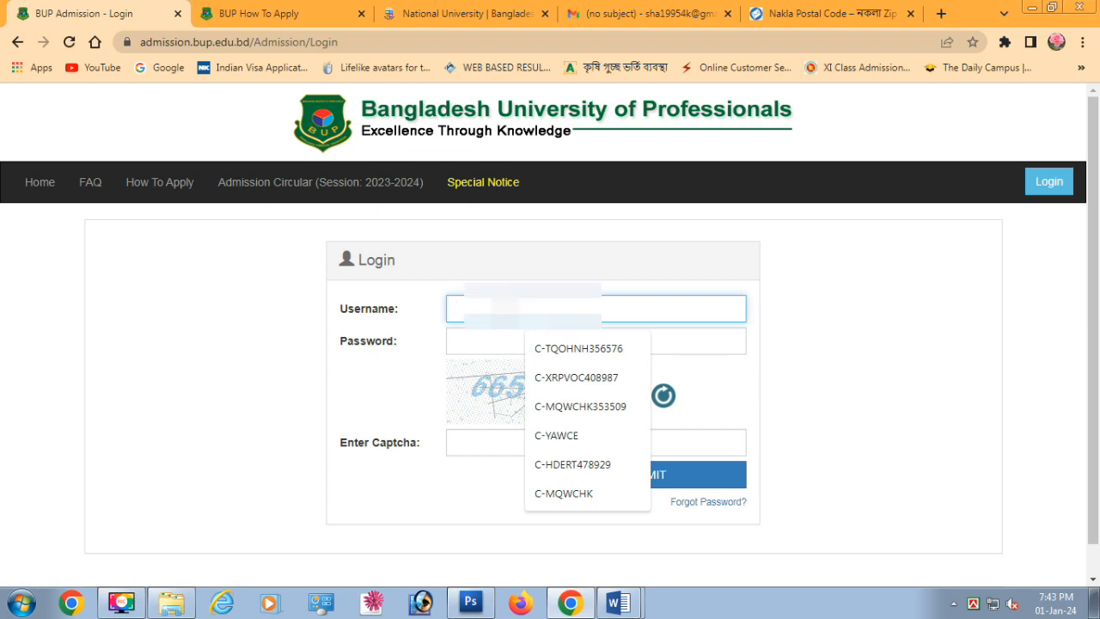
click(557, 435)
click(506, 337)
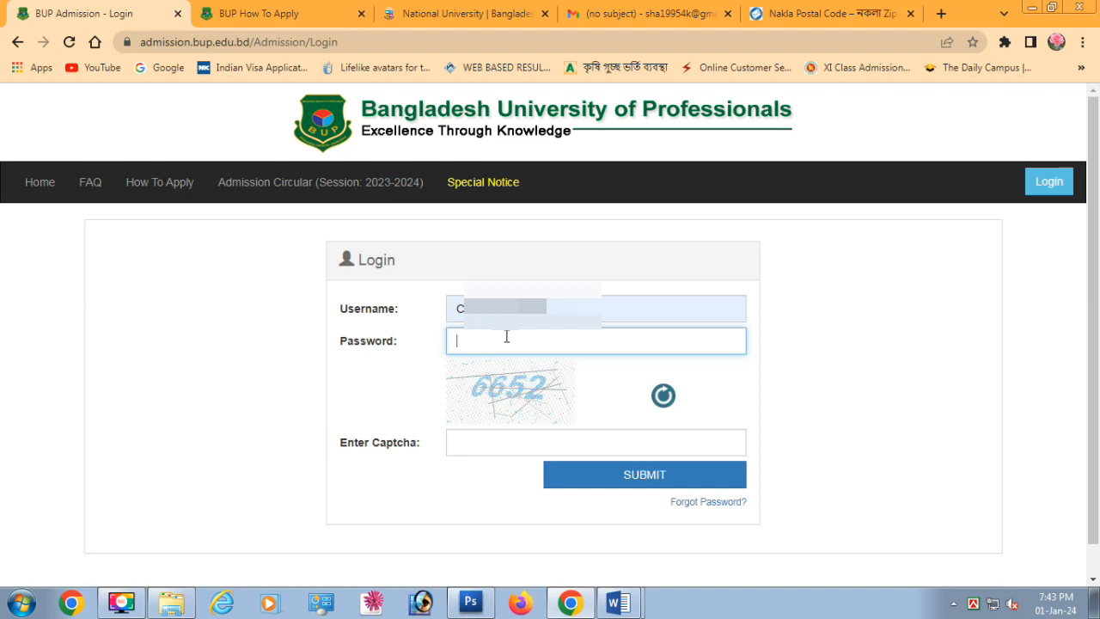